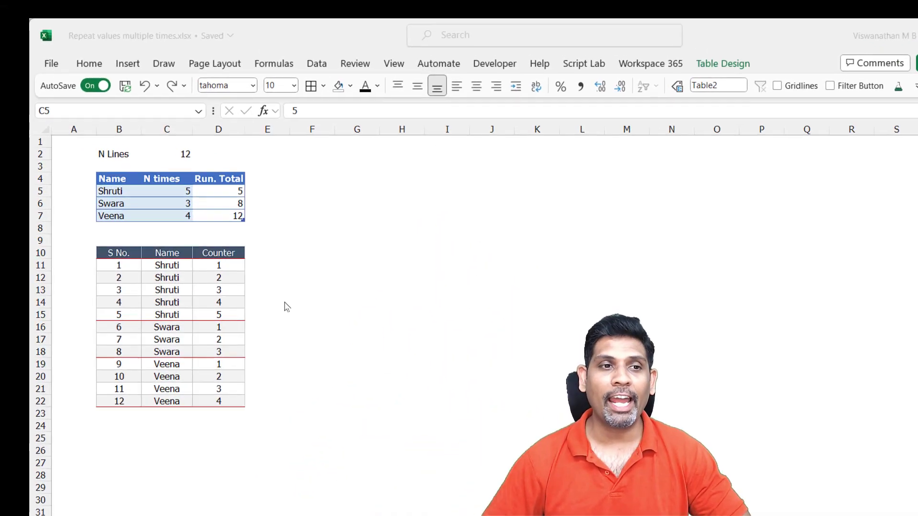
Highlight the three names, their N times counts, and the repeated names in the output list
{"action": "left_click", "coordinate": [113, 219]}
{"action": "left_click_drag", "start_coordinate": [111, 191], "coordinate": [113, 216]}
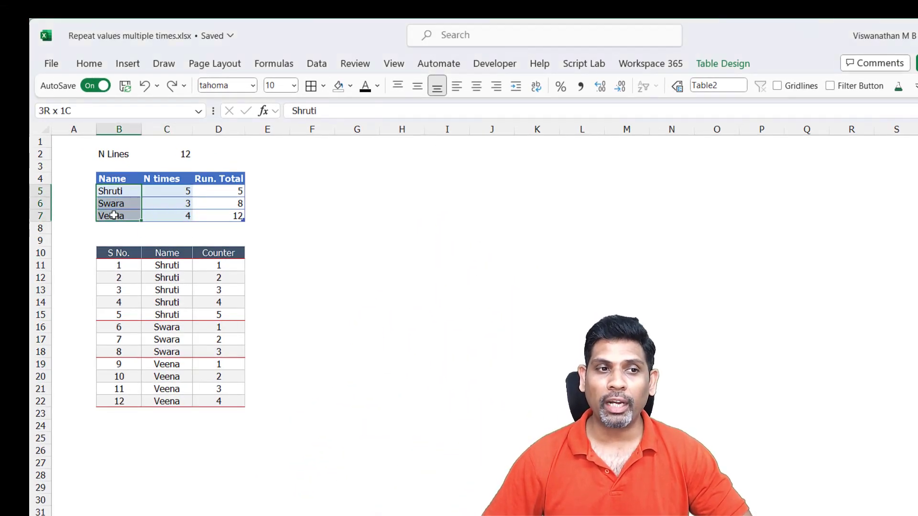
{"action": "left_click_drag", "start_coordinate": [177, 191], "coordinate": [167, 220]}
{"action": "left_click_drag", "start_coordinate": [164, 266], "coordinate": [169, 405]}
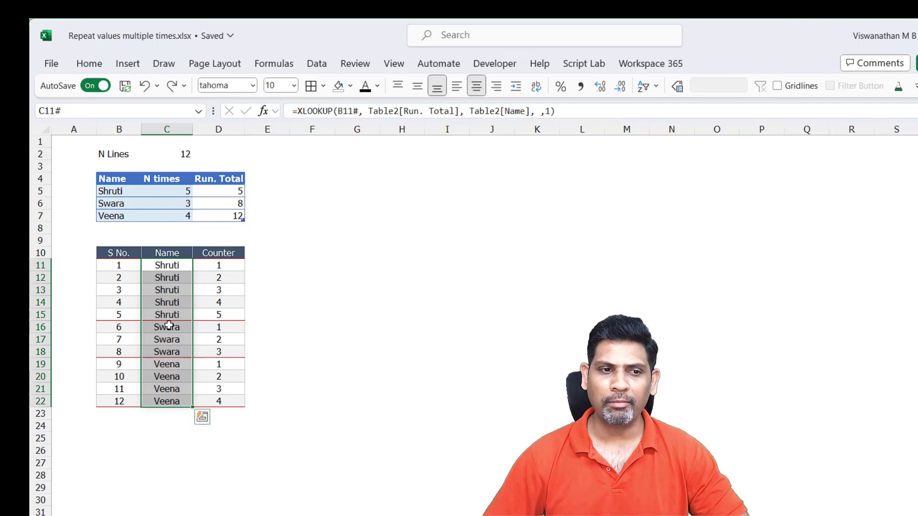
{"action": "left_click_drag", "start_coordinate": [167, 327], "coordinate": [169, 354]}
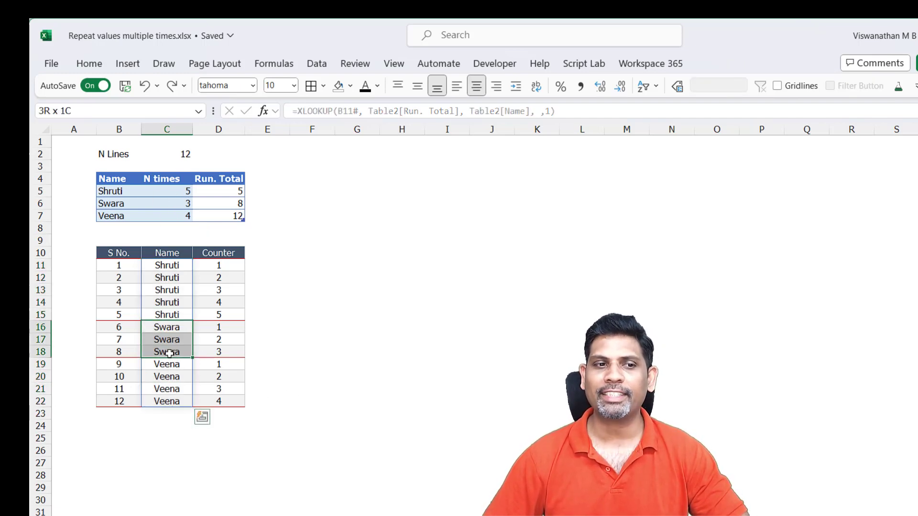
Change Swara's N times value to 7
{"action": "left_click", "coordinate": [184, 203]}
{"action": "type", "text": "7"}
{"action": "key", "text": "Return"}
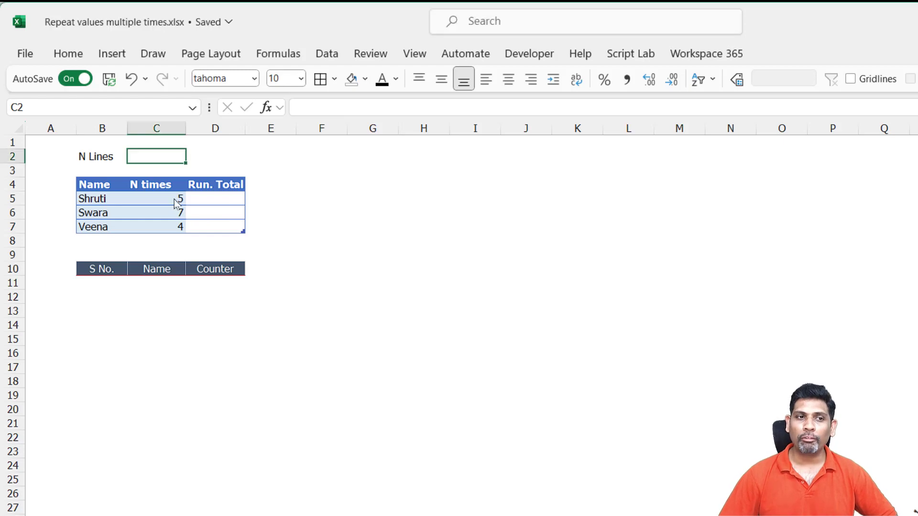
Make N Lines =SUM of the N times column, giving 16
{"action": "left_click_drag", "start_coordinate": [173, 198], "coordinate": [176, 227]}
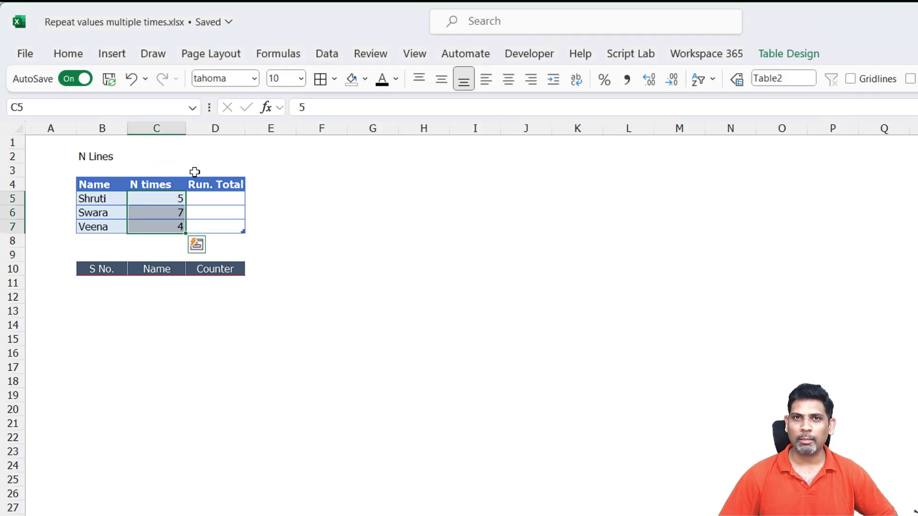
{"action": "left_click", "coordinate": [166, 156]}
{"action": "type", "text": "=SUM("}
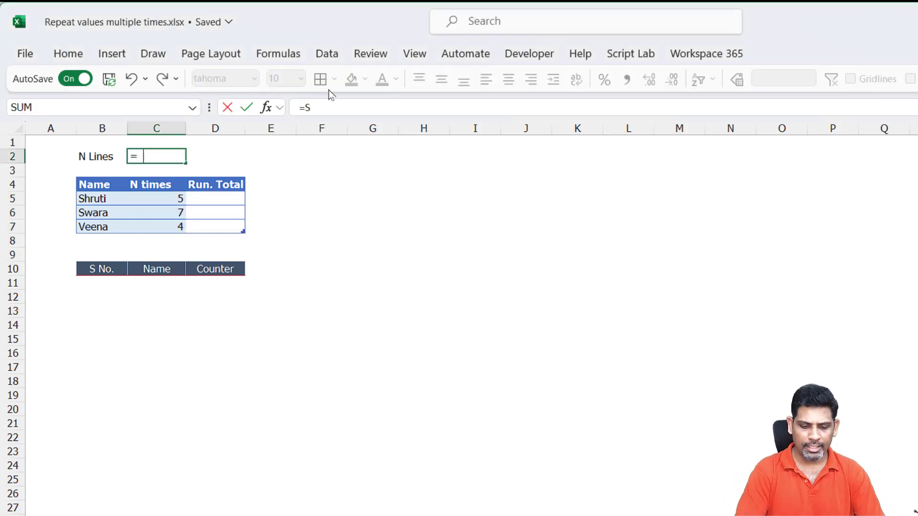
{"action": "key", "text": "Down"}
{"action": "key", "text": "Down"}
{"action": "key", "text": "Down"}
{"action": "key", "text": "shift+Down"}
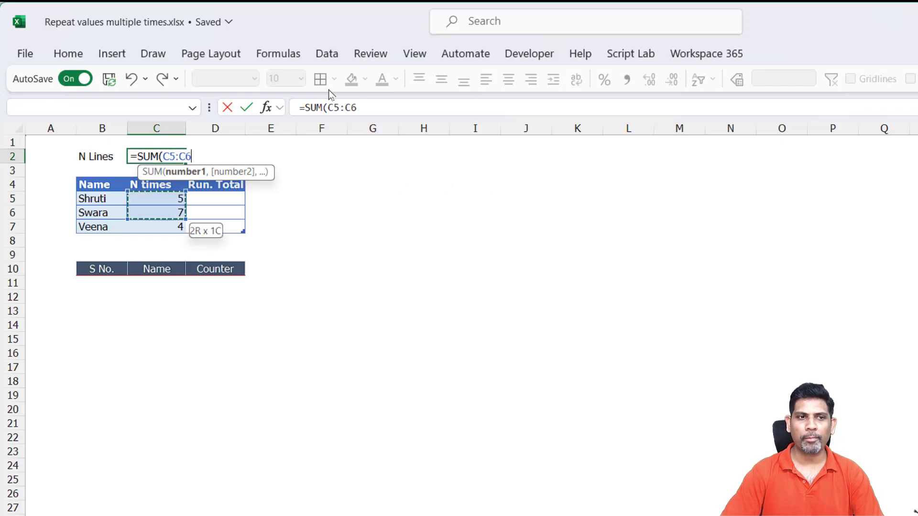
{"action": "key", "text": "shift+Down"}
{"action": "key", "text": "Return"}
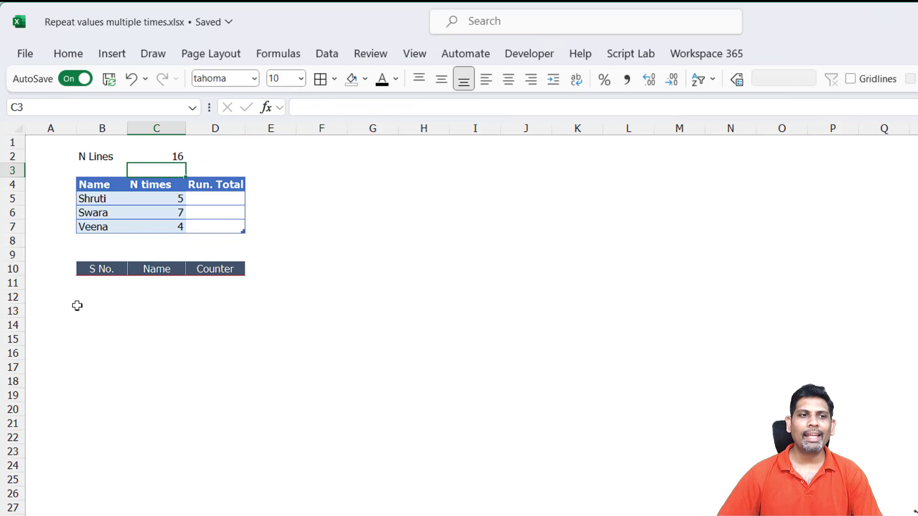
Enter =SEQUENCE(C2) in the first S No. cell so serial numbers 1–16 spill
{"action": "left_click", "coordinate": [93, 284]}
{"action": "type", "text": "=SEQUENCE("}
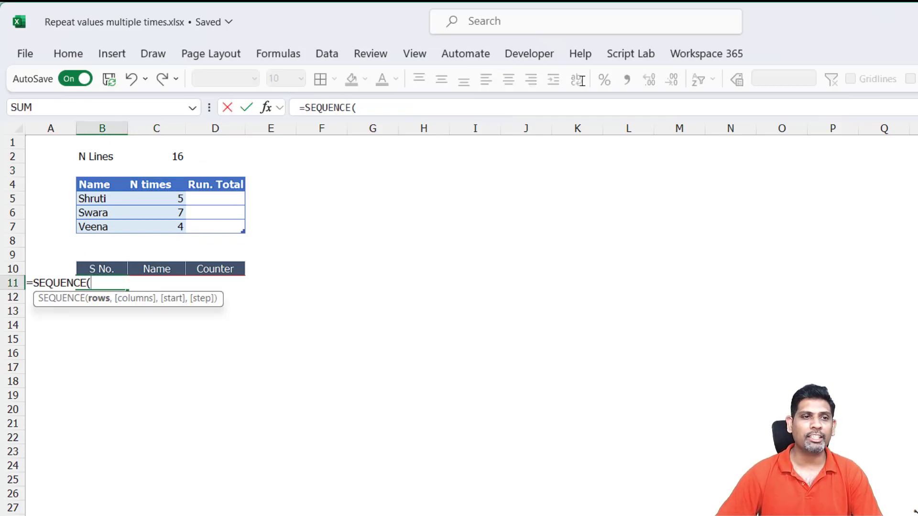
{"action": "left_click", "coordinate": [174, 156]}
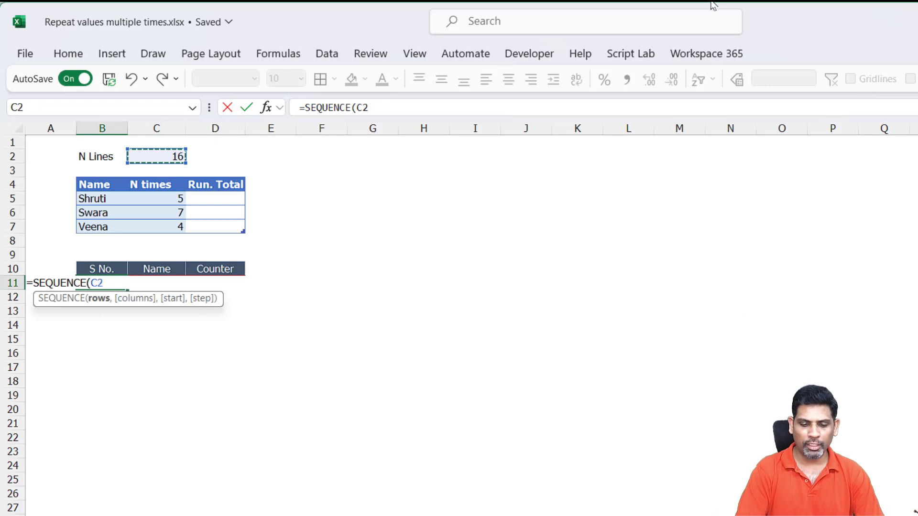
{"action": "type", "text": ")"}
{"action": "key", "text": "Return"}
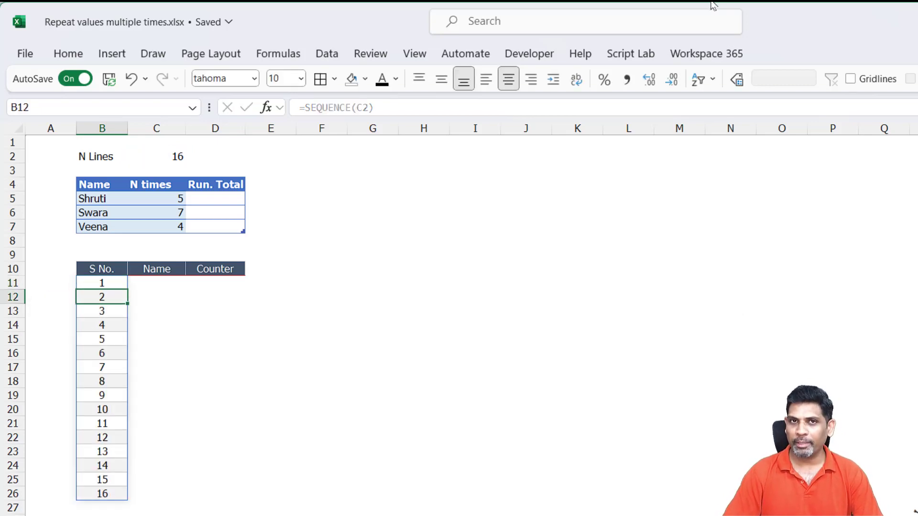
{"action": "key", "text": "Up"}
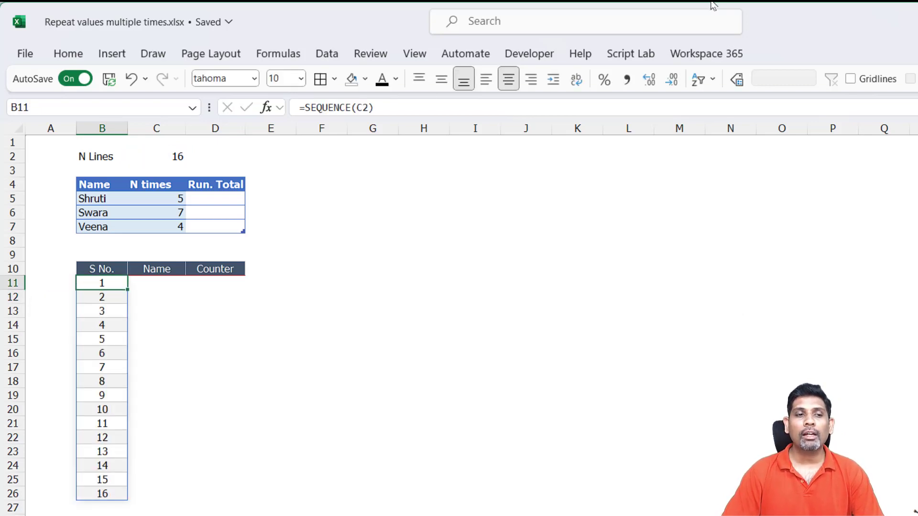
{"action": "key", "text": "Right"}
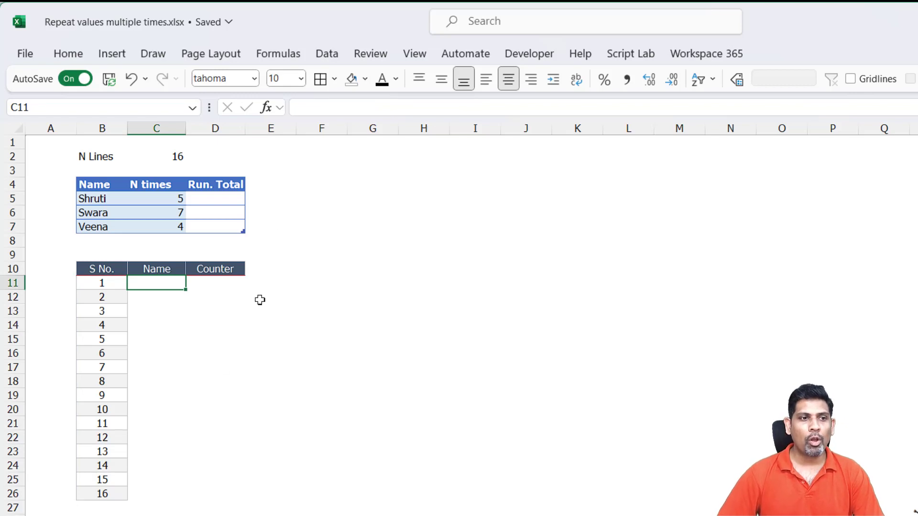
{"action": "left_click_drag", "start_coordinate": [90, 283], "coordinate": [99, 492]}
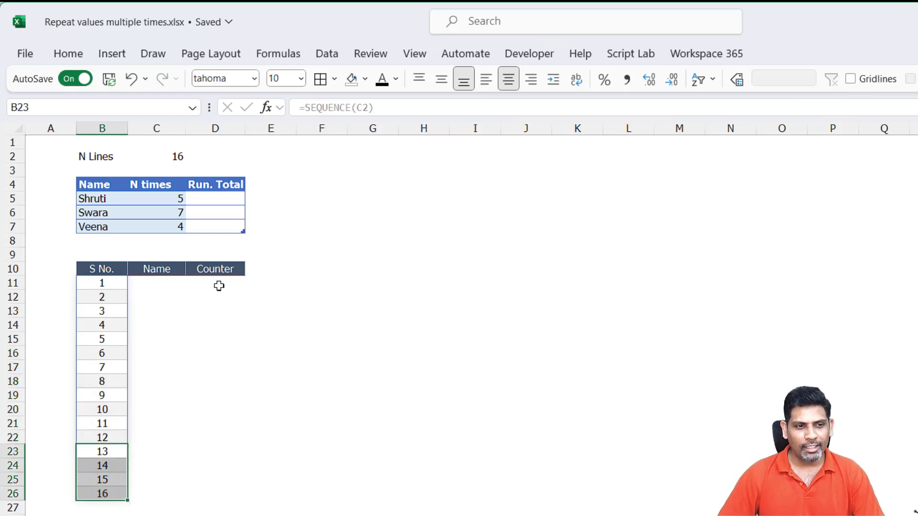
Enter =SUM(INDEX([N times],1):[@[N times]]) in Run. Total, giving 5, 12 and 16
{"action": "left_click", "coordinate": [221, 199]}
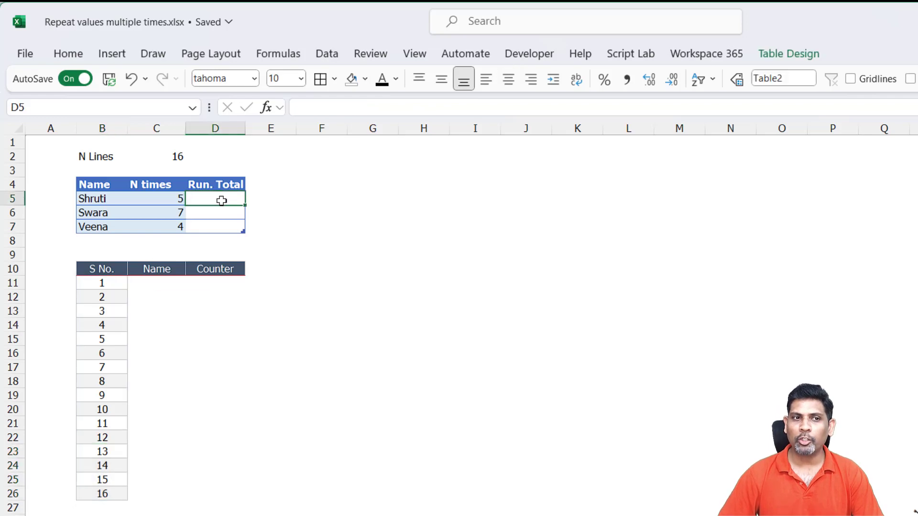
{"action": "type", "text": "="}
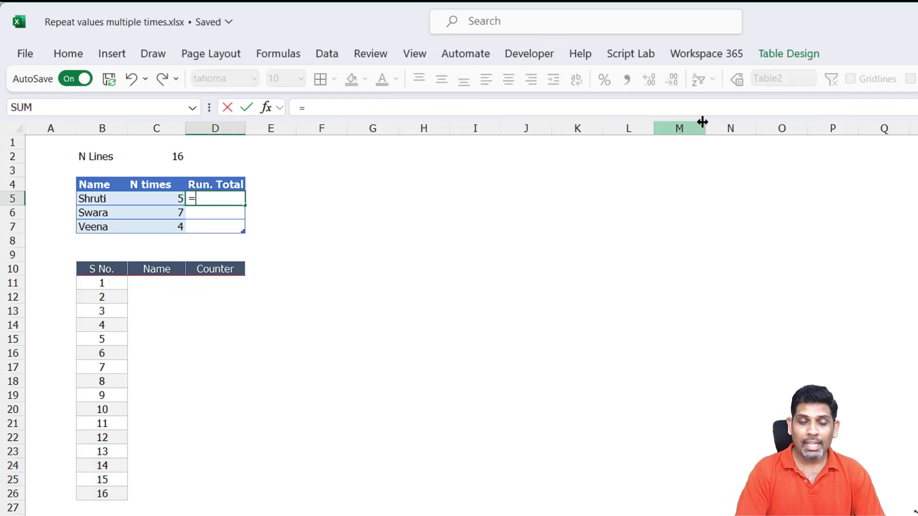
{"action": "type", "text": "SUM("}
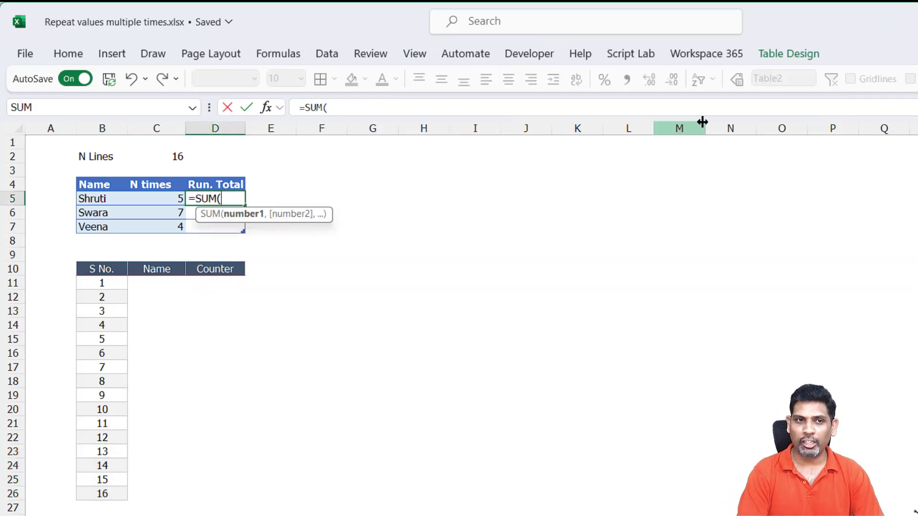
{"action": "type", "text": "INDEX("}
{"action": "key", "text": "Left"}
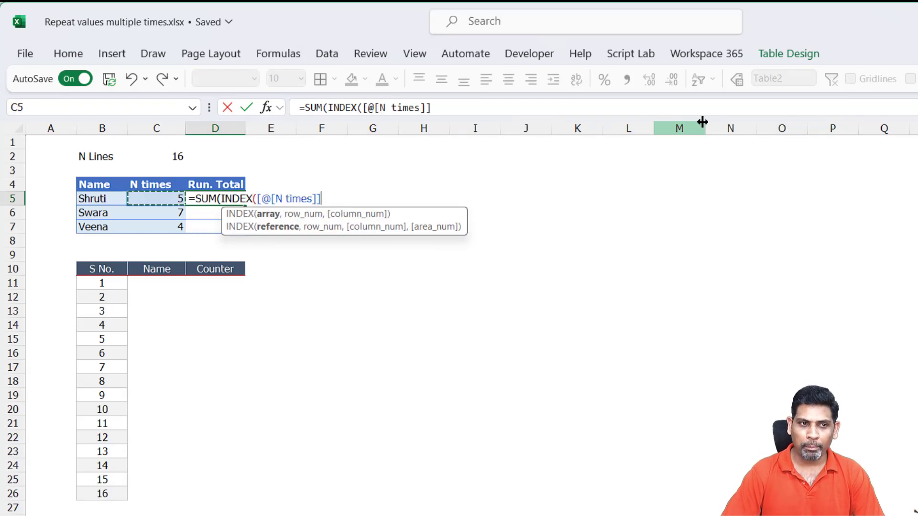
{"action": "key", "text": "ctrl+shift+Down"}
{"action": "type", "text": ",1)"}
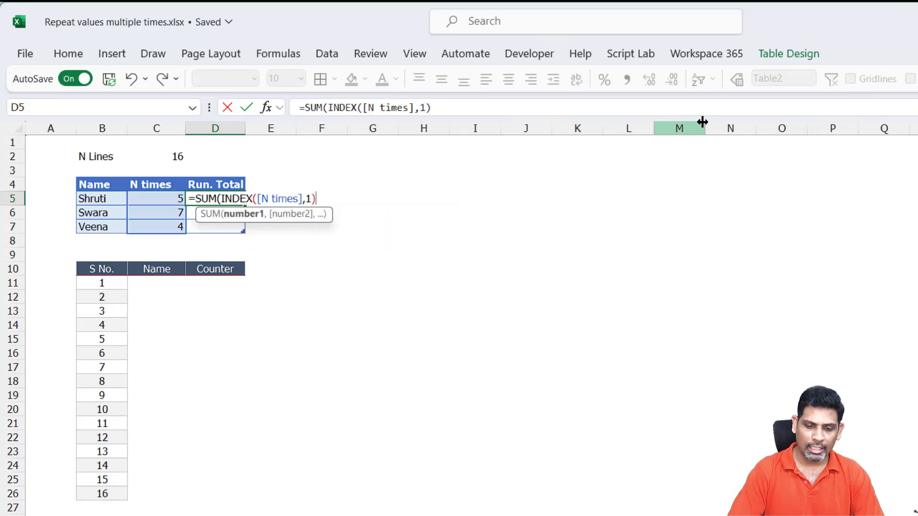
{"action": "type", "text": ":"}
{"action": "key", "text": "Left"}
{"action": "type", "text": ")"}
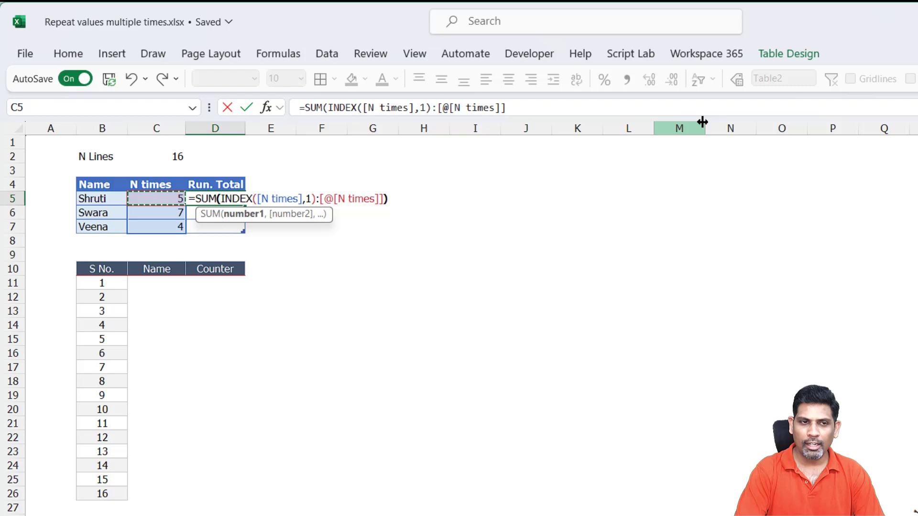
{"action": "key", "text": "Return"}
{"action": "key", "text": "Up"}
{"action": "key", "text": "Left"}
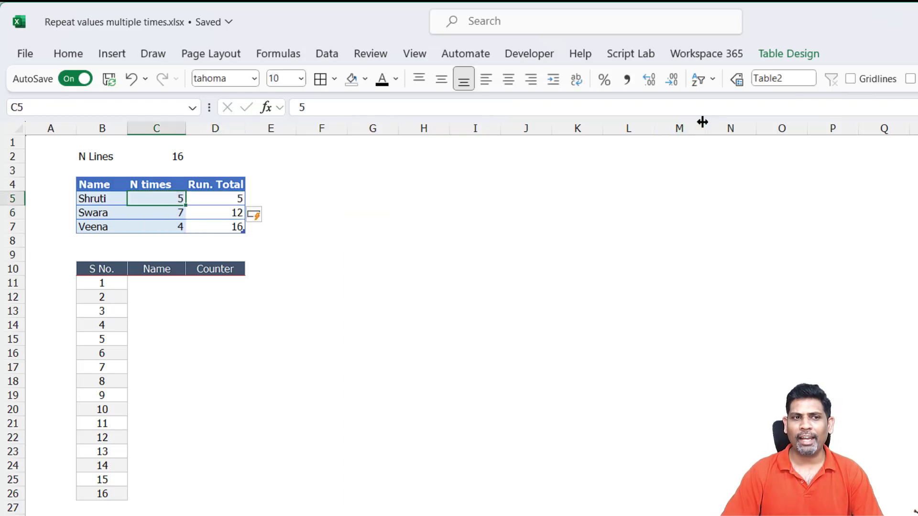
{"action": "key", "text": "Down"}
{"action": "key", "text": "Down"}
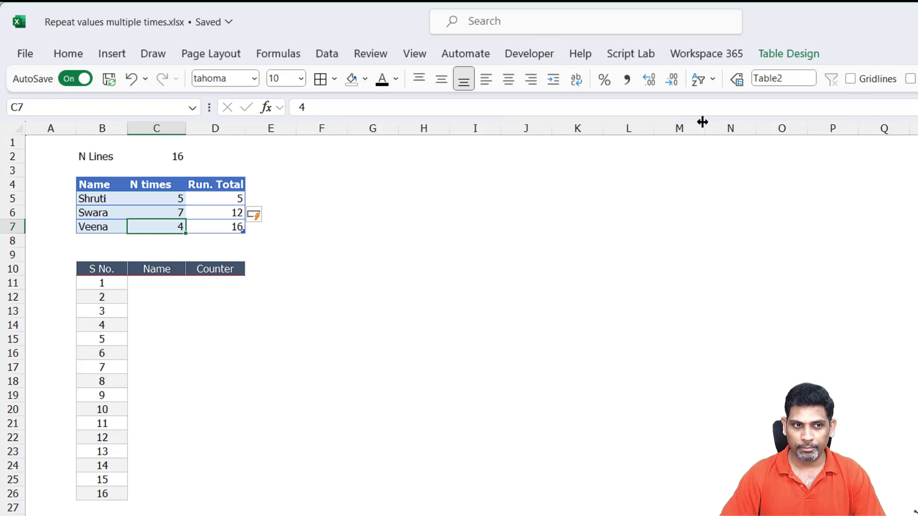
{"action": "key", "text": "Down"}
{"action": "key", "text": "Down"}
{"action": "key", "text": "Down"}
{"action": "key", "text": "Down"}
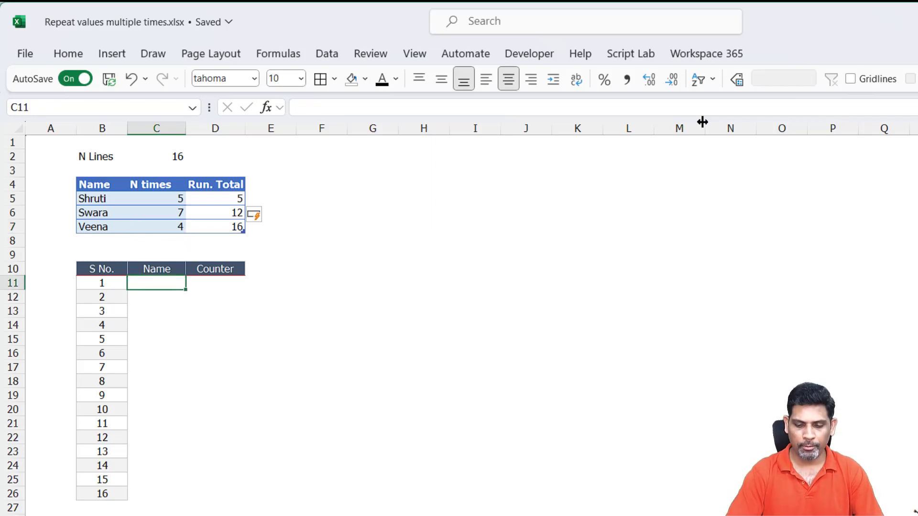
Enter an XLOOKUP in C11 matching B11 against Run. Total and returning Name
{"action": "type", "text": "=xl"}
{"action": "key", "text": "Tab"}
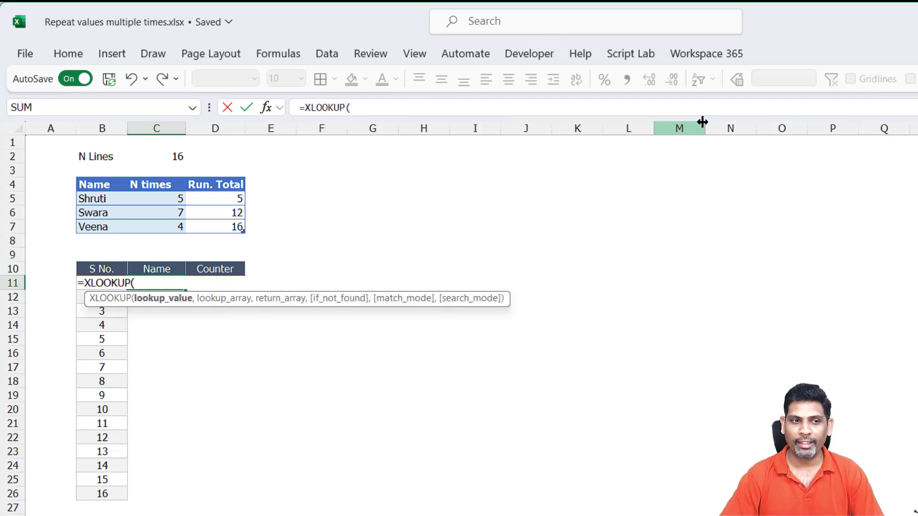
{"action": "key", "text": "Left"}
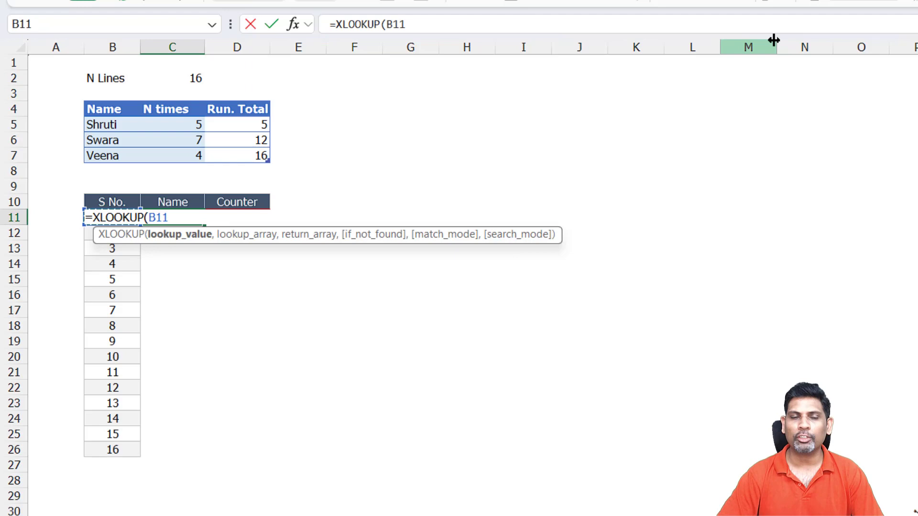
{"action": "type", "text": ","}
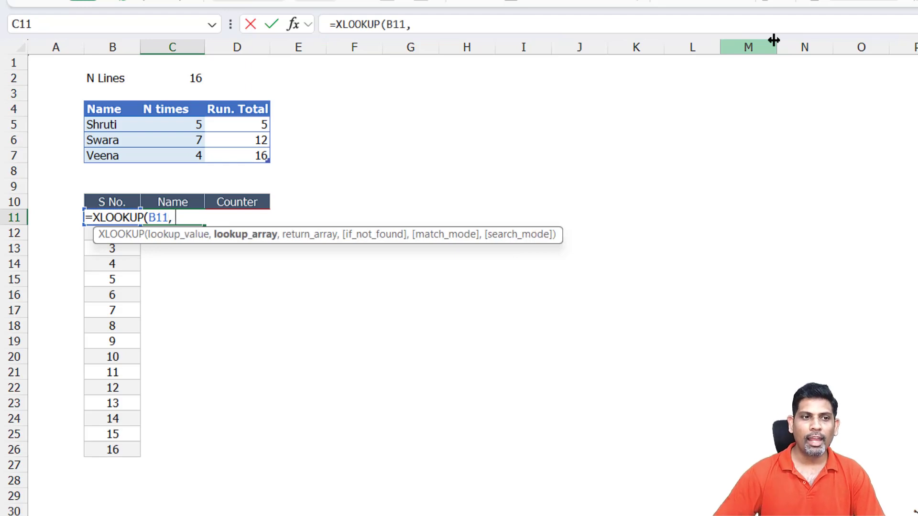
{"action": "left_click", "coordinate": [253, 99]}
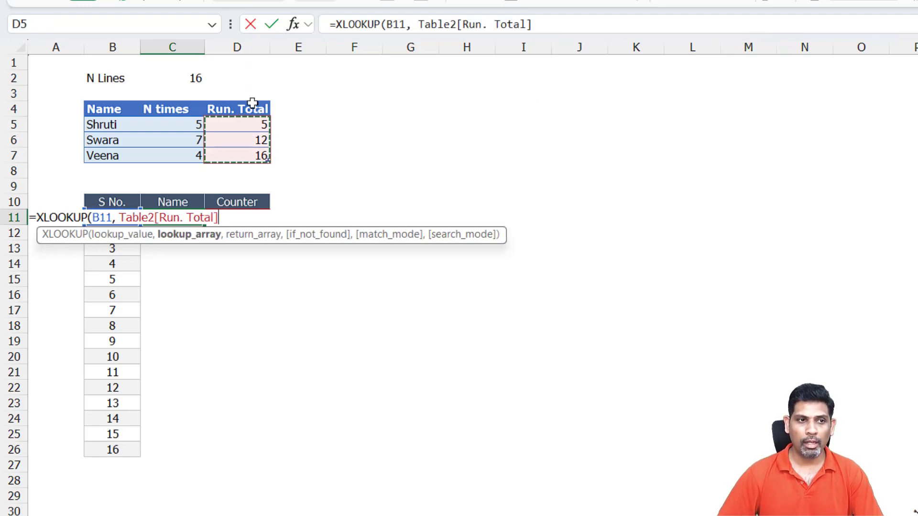
{"action": "type", "text": ","}
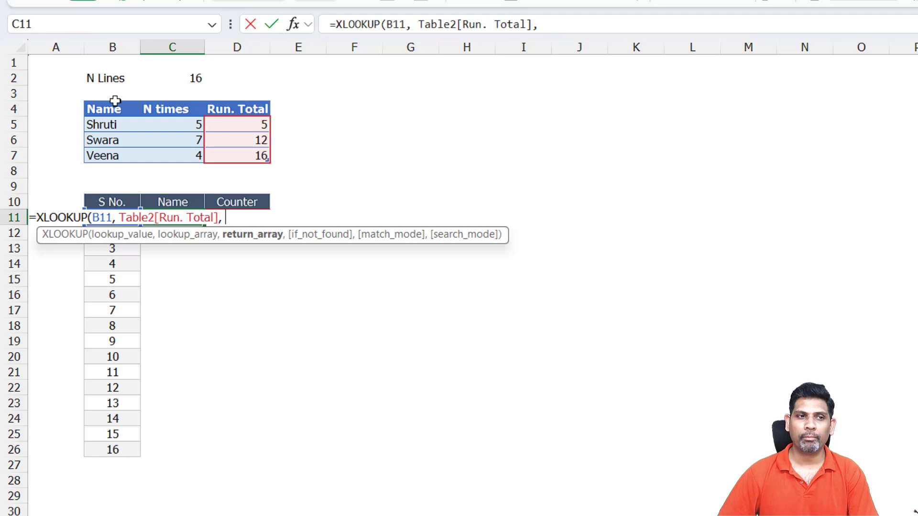
{"action": "left_click", "coordinate": [109, 101]}
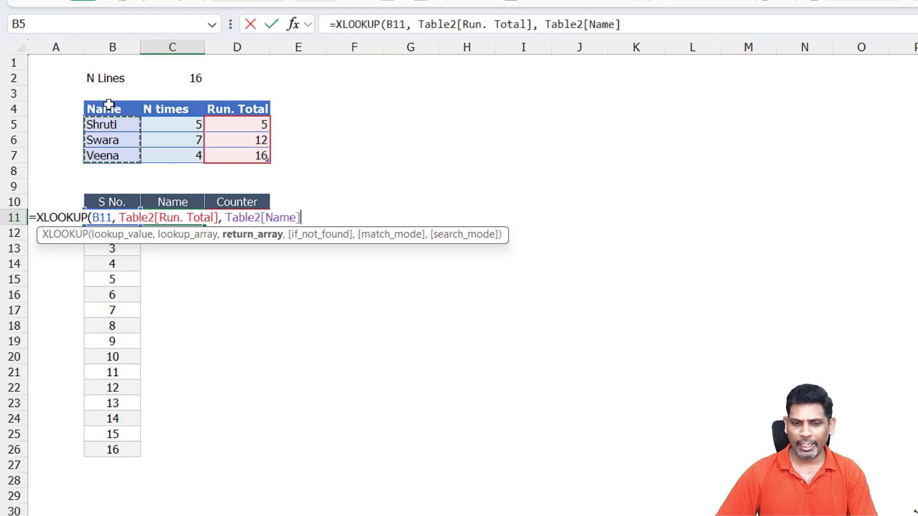
{"action": "type", "text": ")"}
{"action": "key", "text": "Return"}
Add match mode 1 (next larger) to the C11 XLOOKUP
{"action": "key", "text": "Up"}
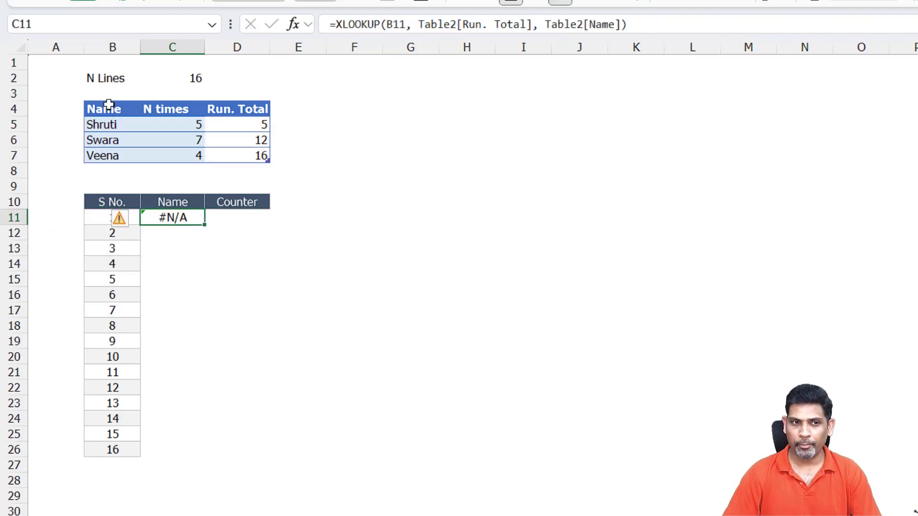
{"action": "key", "text": "F2"}
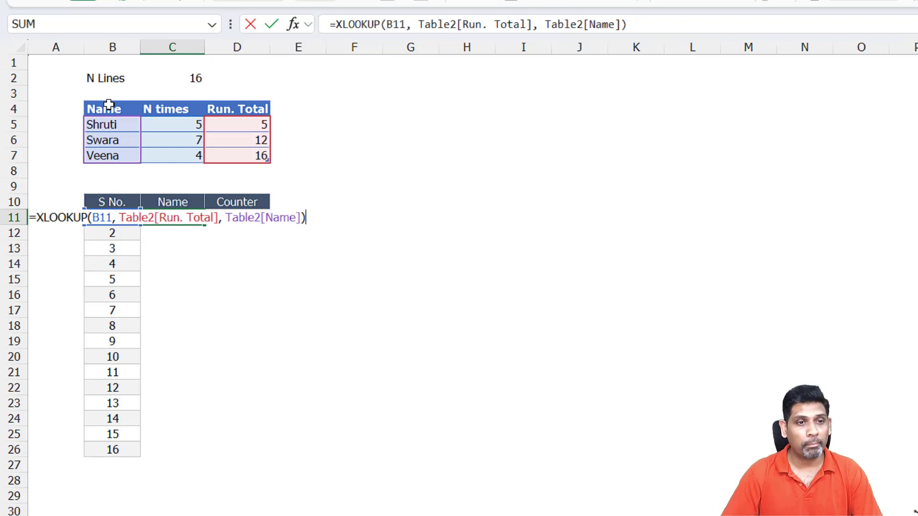
{"action": "key", "text": "Left"}
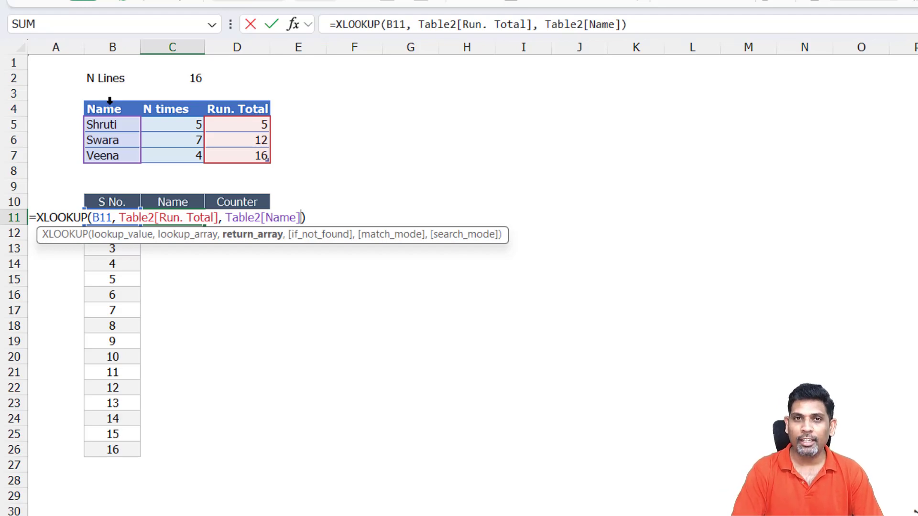
{"action": "type", "text": ","}
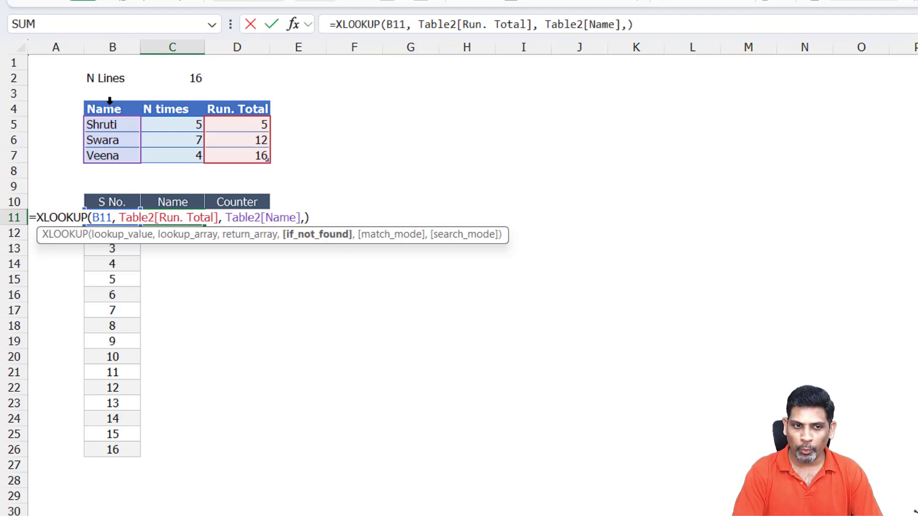
{"action": "type", "text": ","}
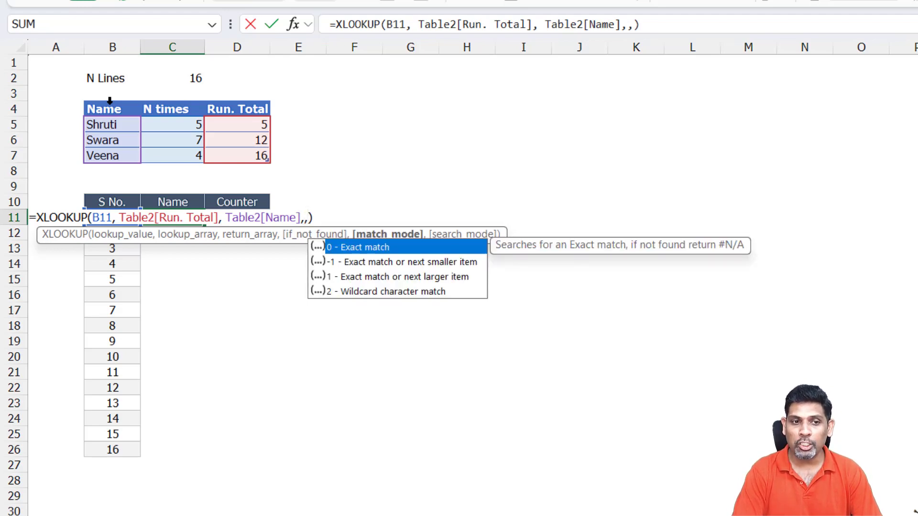
{"action": "type", "text": "1"}
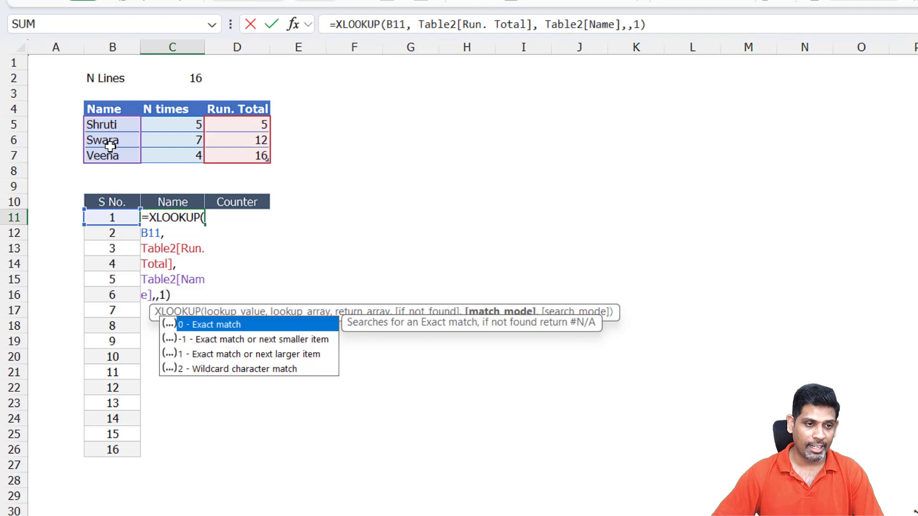
{"action": "key", "text": "Return"}
Change the lookup value to B11# so the names spill down the list
{"action": "key", "text": "Up"}
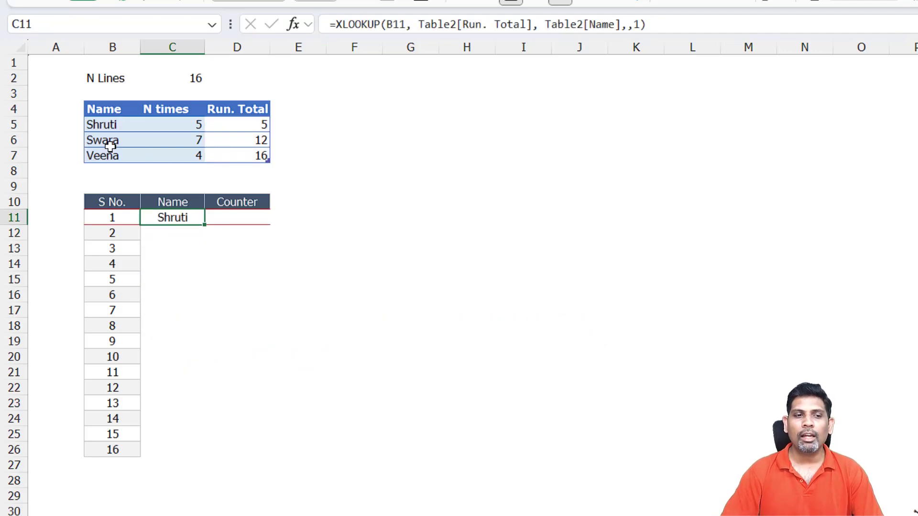
{"action": "key", "text": "F2"}
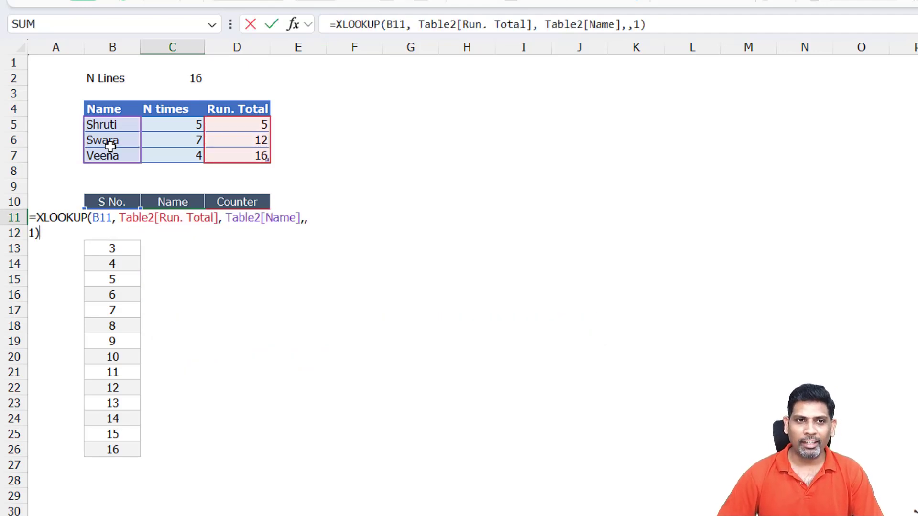
{"action": "left_click", "coordinate": [400, 24]}
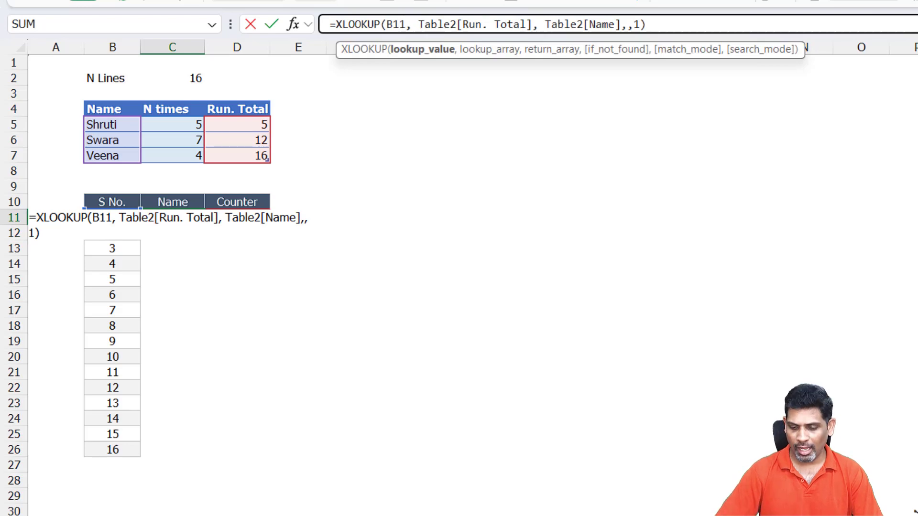
{"action": "type", "text": "#"}
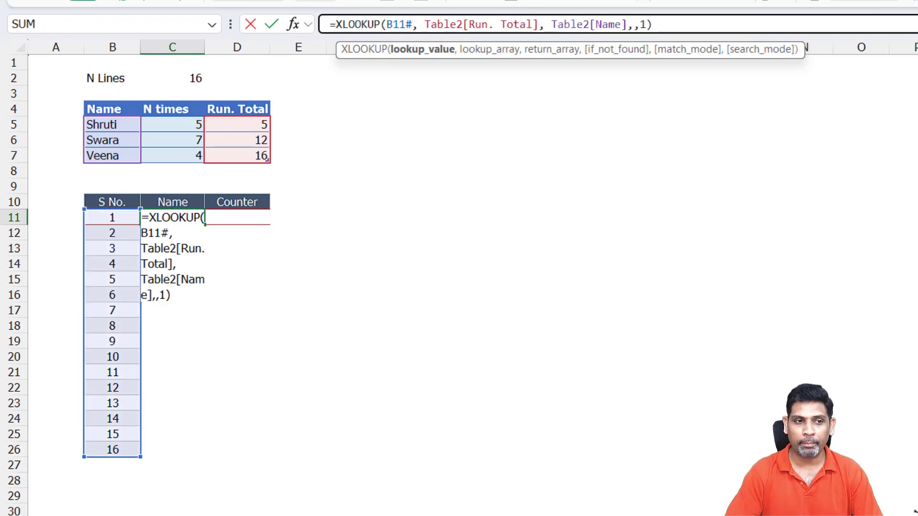
{"action": "key", "text": "Return"}
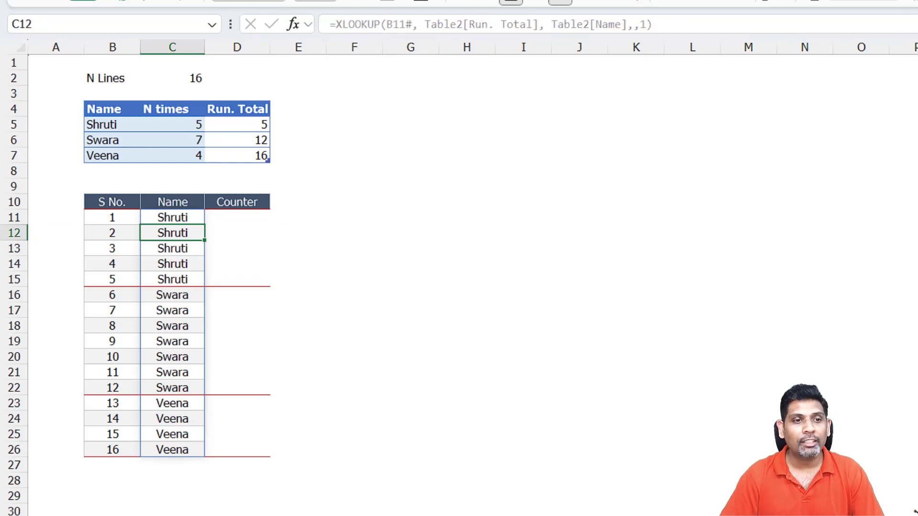
Mark the Counter cells and serial numbers for Shruti's and Swara's groups
{"action": "left_click", "coordinate": [237, 217]}
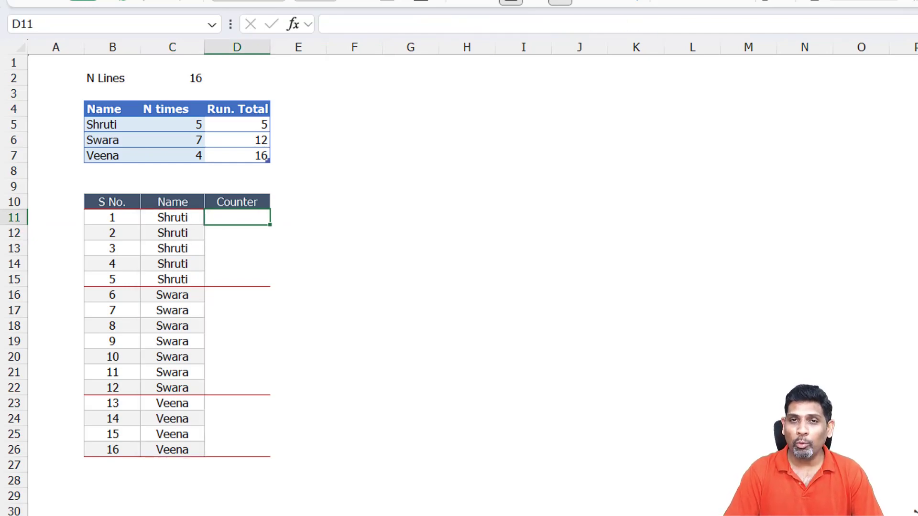
{"action": "left_click_drag", "start_coordinate": [237, 218], "coordinate": [236, 388]}
{"action": "left_click", "coordinate": [236, 263]}
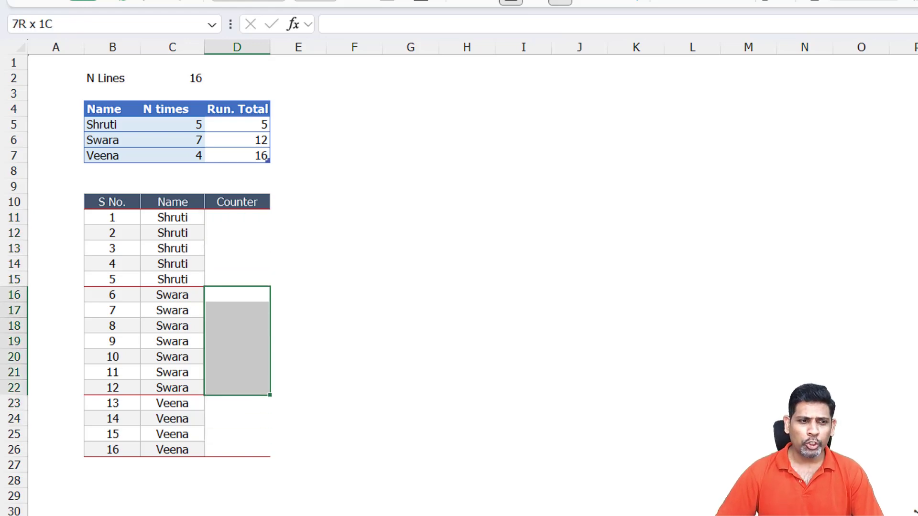
{"action": "left_click_drag", "start_coordinate": [116, 221], "coordinate": [125, 274]}
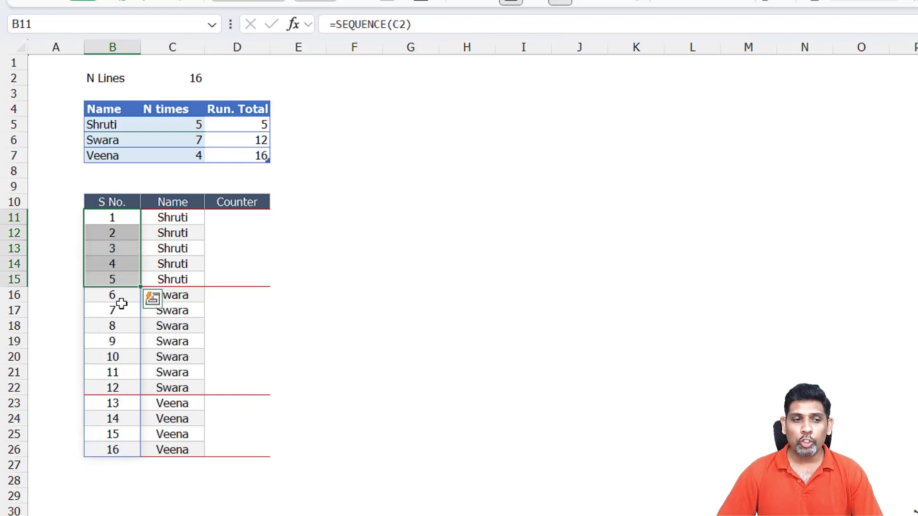
{"action": "left_click", "coordinate": [117, 296]}
{"action": "left_click_drag", "start_coordinate": [117, 295], "coordinate": [112, 388]}
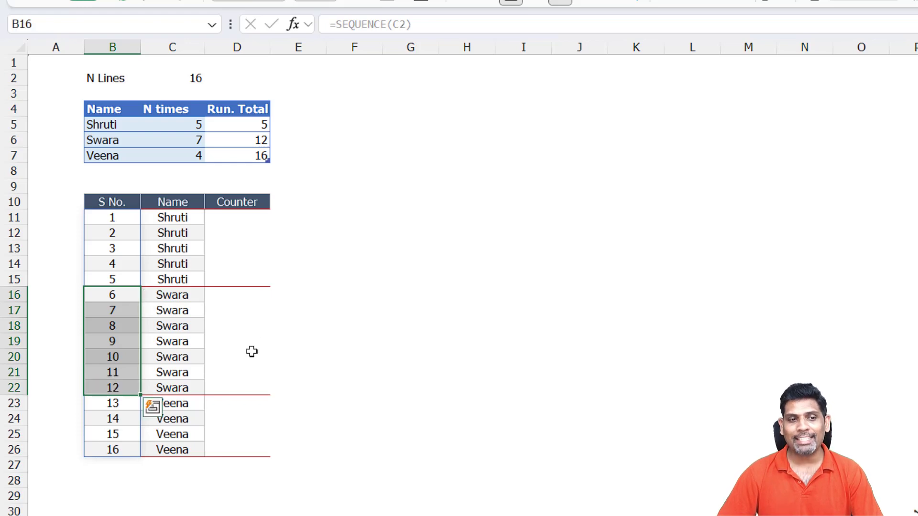
{"action": "left_click", "coordinate": [264, 295]}
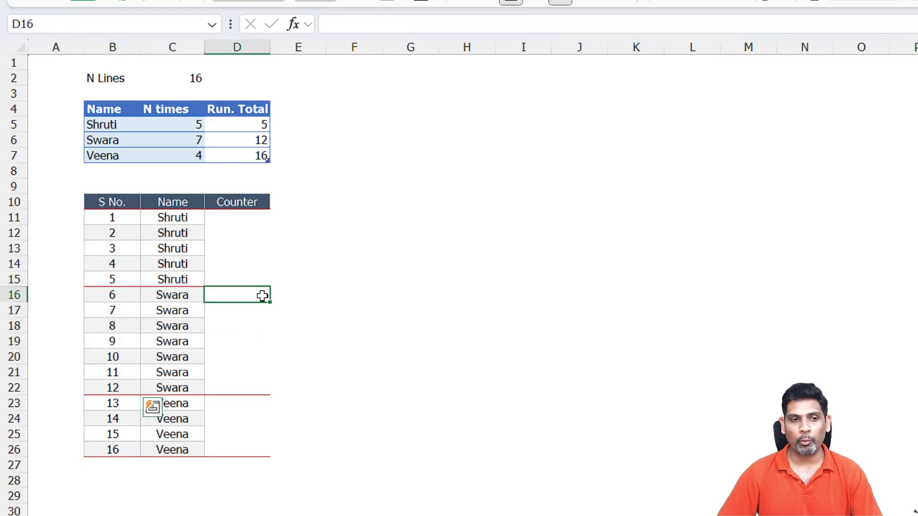
{"action": "left_click", "coordinate": [119, 385]}
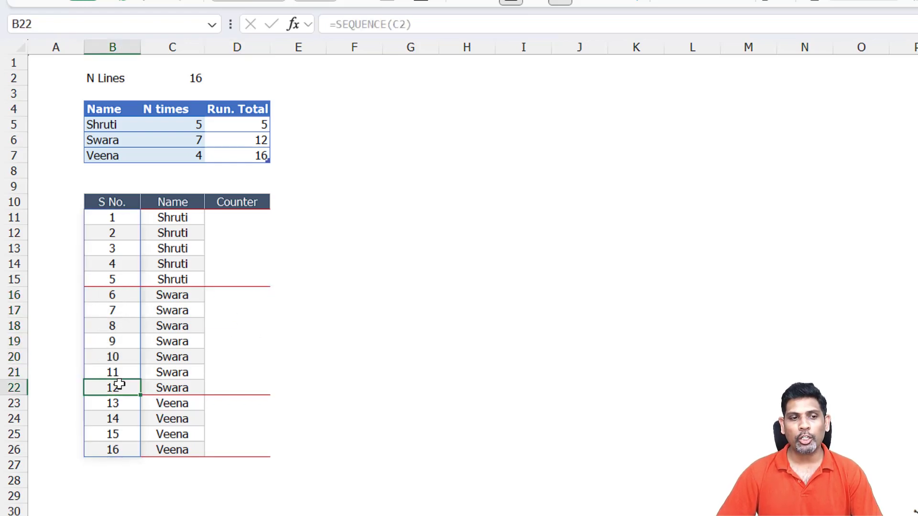
{"action": "left_click", "coordinate": [240, 385]}
{"action": "left_click", "coordinate": [246, 295]}
{"action": "left_click", "coordinate": [245, 279]}
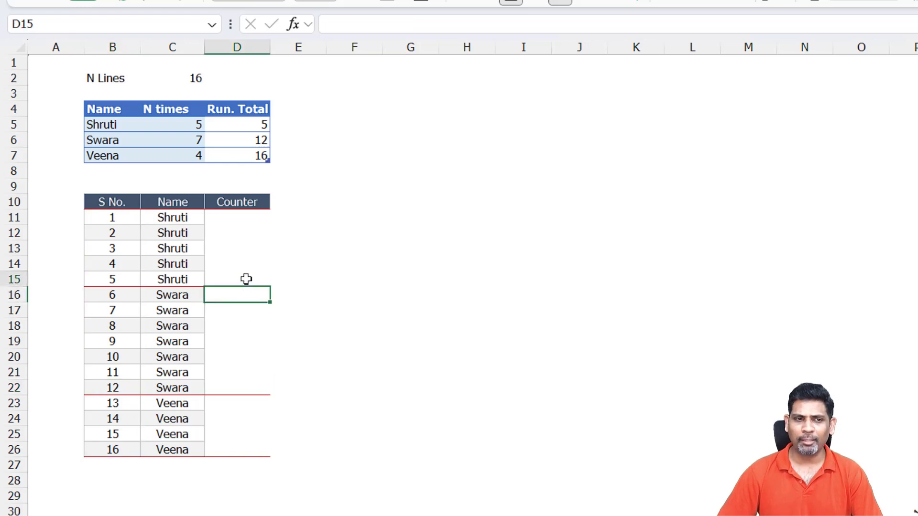
Review the Run. Total formula and N times values, then start a formula in D11
{"action": "left_click", "coordinate": [263, 126]}
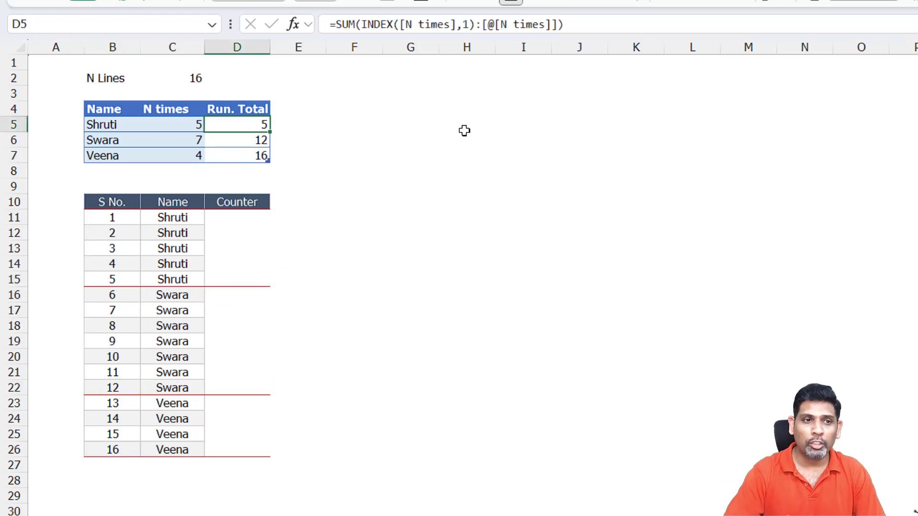
{"action": "key", "text": "shift+Down"}
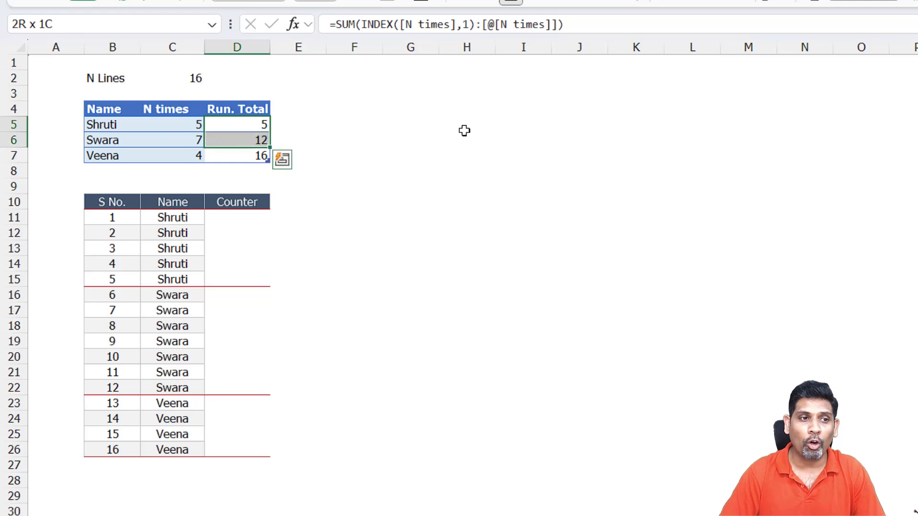
{"action": "key", "text": "Left"}
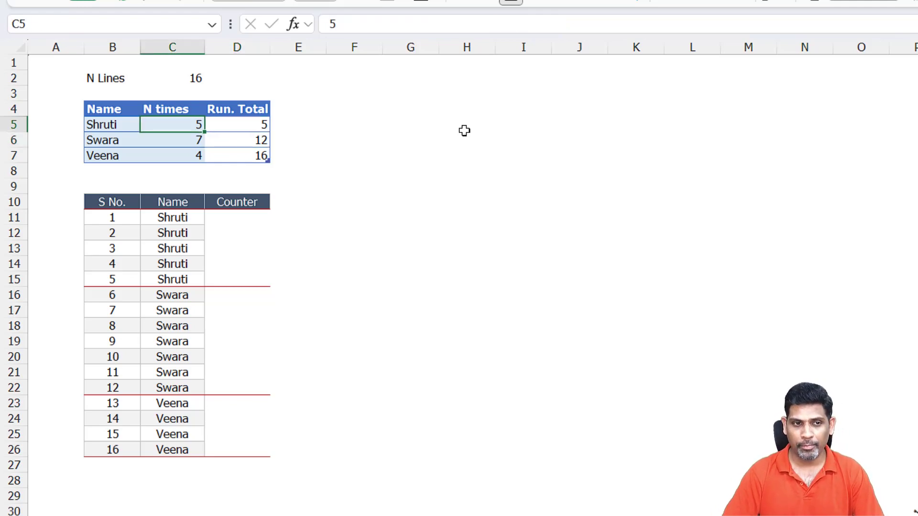
{"action": "key", "text": "Down"}
{"action": "key", "text": "Down"}
{"action": "key", "text": "Right"}
{"action": "key", "text": "Down"}
{"action": "key", "text": "Down"}
{"action": "key", "text": "Down"}
{"action": "key", "text": "Down"}
{"action": "key", "text": "Down"}
{"action": "key", "text": "Up"}
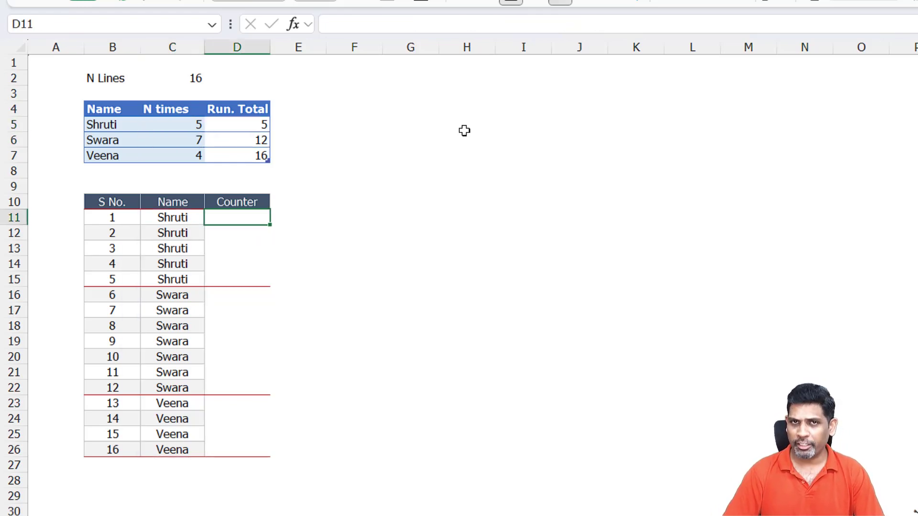
{"action": "type", "text": "="}
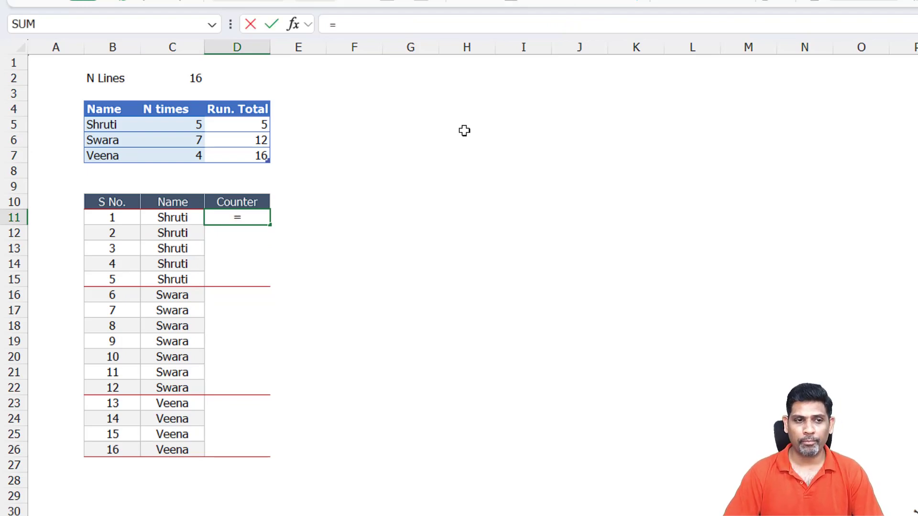
Build =B11# - XLOOKUP(B11#, Run. Total, Run. Total) in the first Counter cell
{"action": "key", "text": "Left"}
{"action": "key", "text": "Left"}
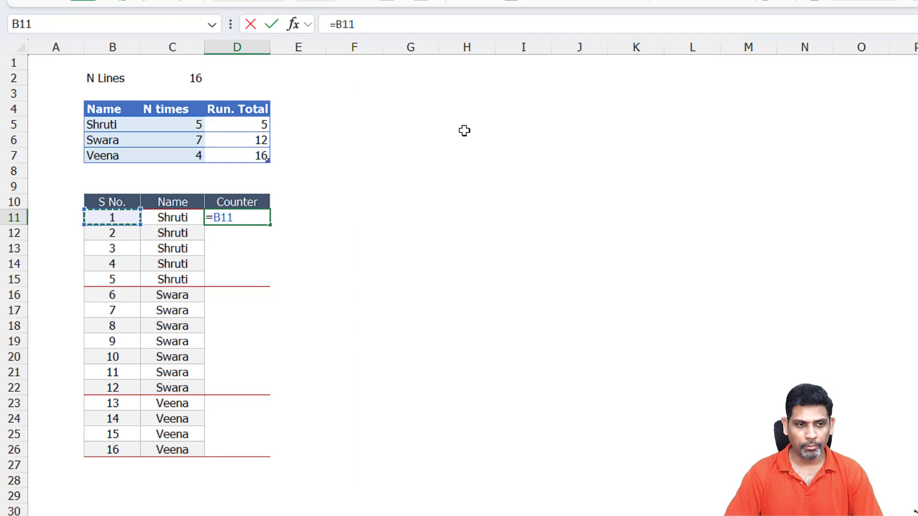
{"action": "type", "text": "#"}
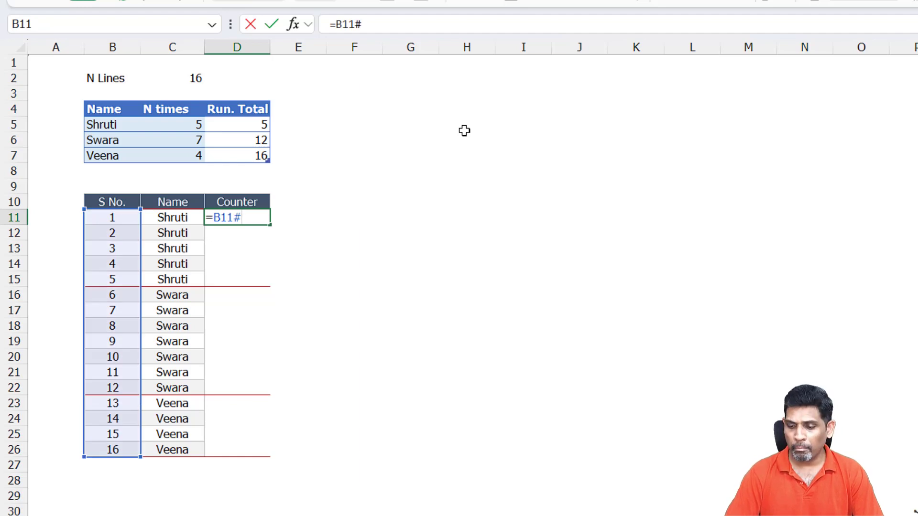
{"action": "type", "text": " - XLOOKUP("}
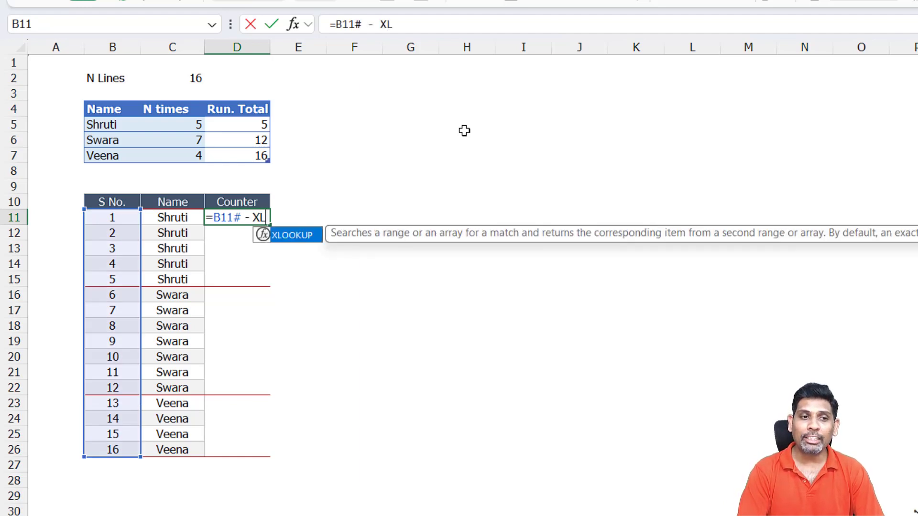
{"action": "key", "text": "Left"}
{"action": "key", "text": "Left"}
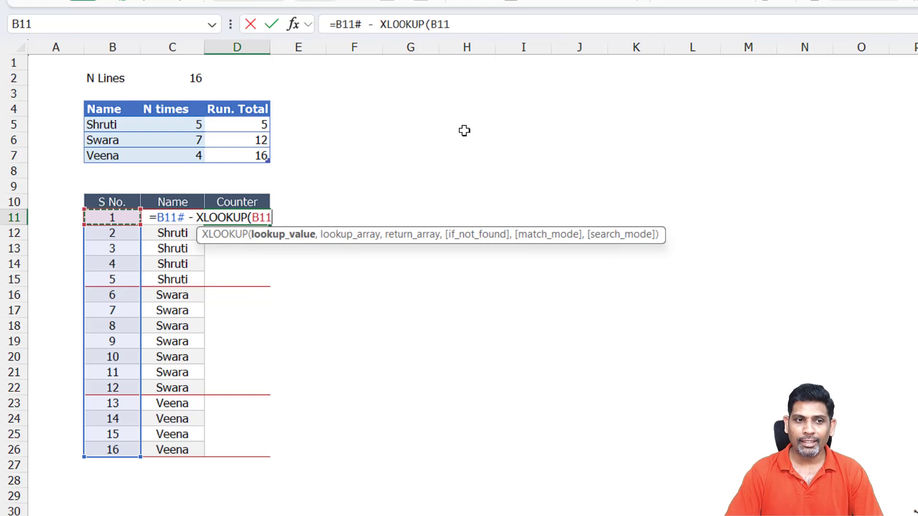
{"action": "type", "text": "#"}
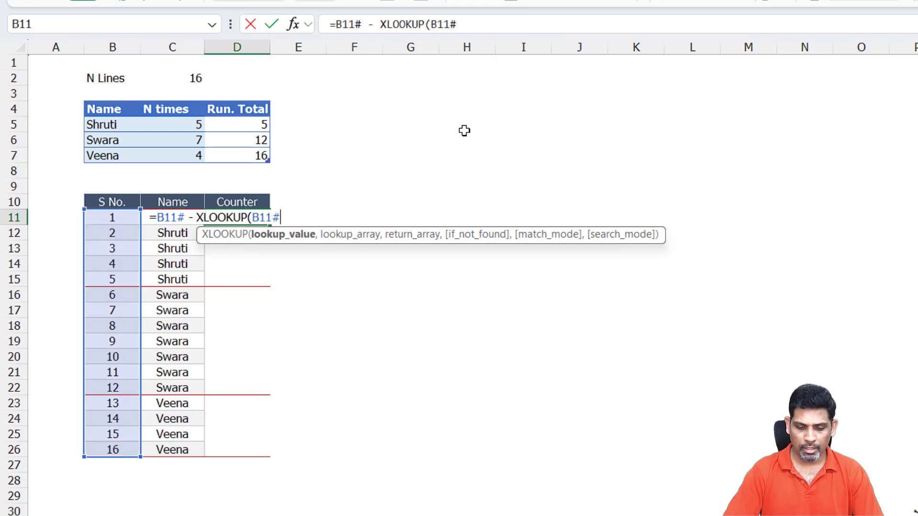
{"action": "type", "text": ","}
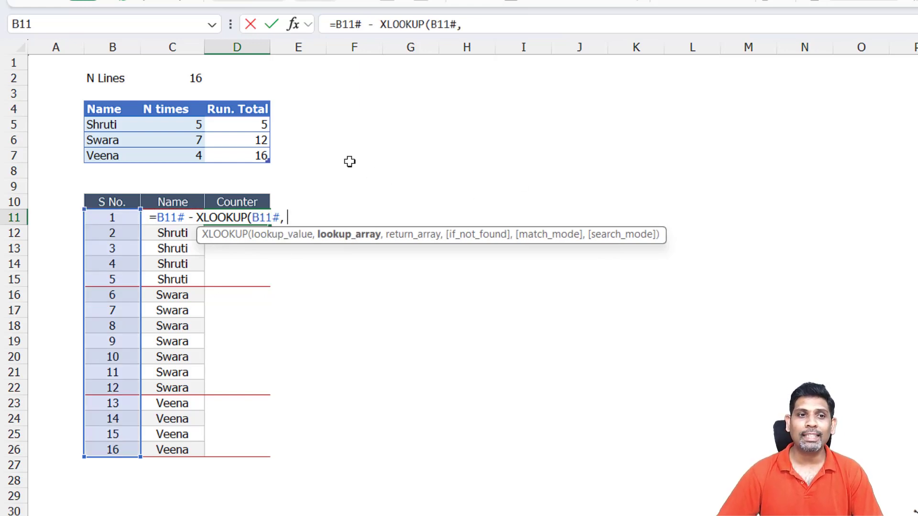
{"action": "left_click", "coordinate": [228, 104]}
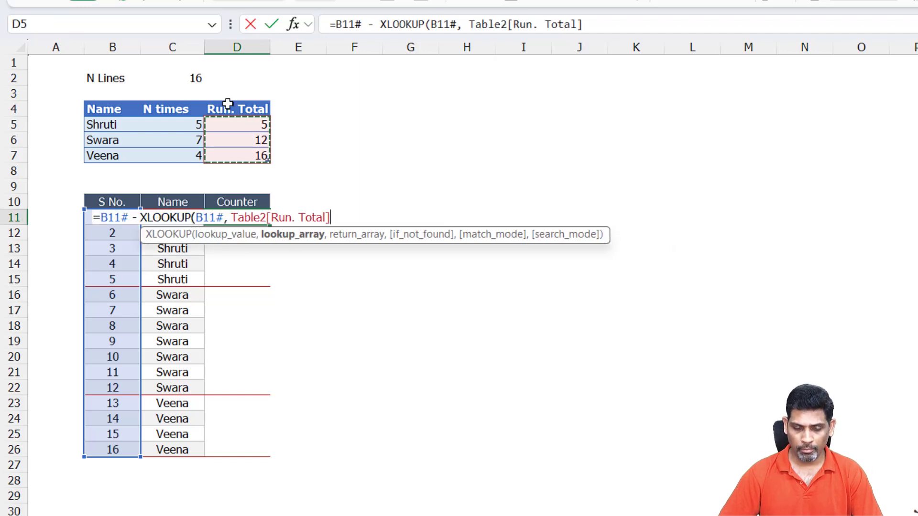
{"action": "type", "text": ","}
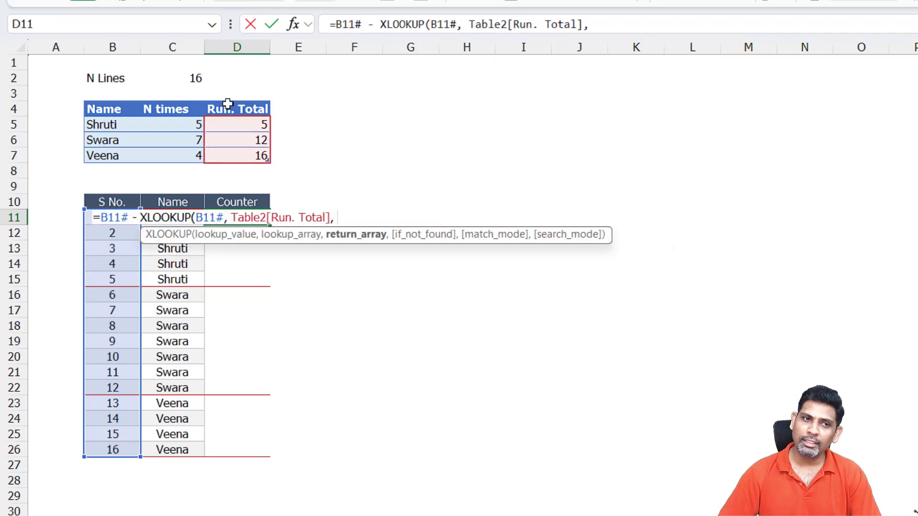
{"action": "left_click", "coordinate": [227, 104]}
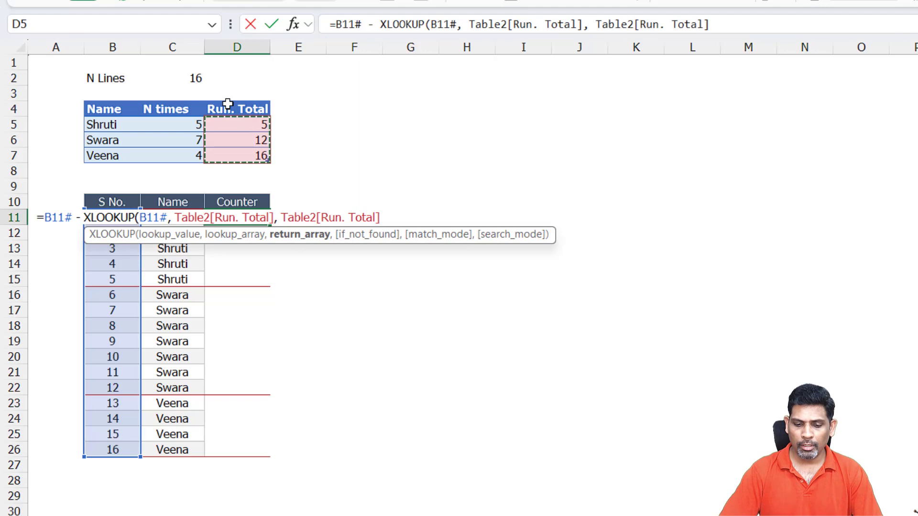
{"action": "type", "text": ")"}
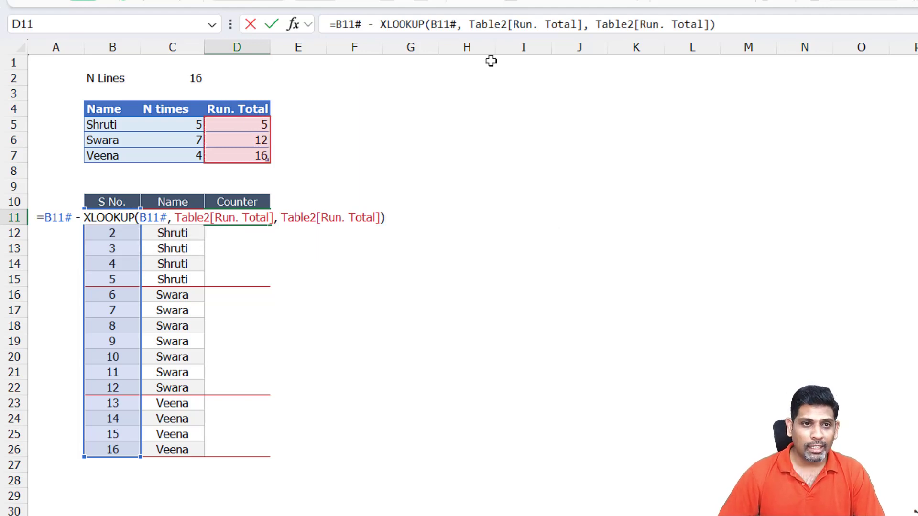
Change the XLOOKUP lookup value to B11# - 1 and commit the formula
{"action": "left_click", "coordinate": [429, 25]}
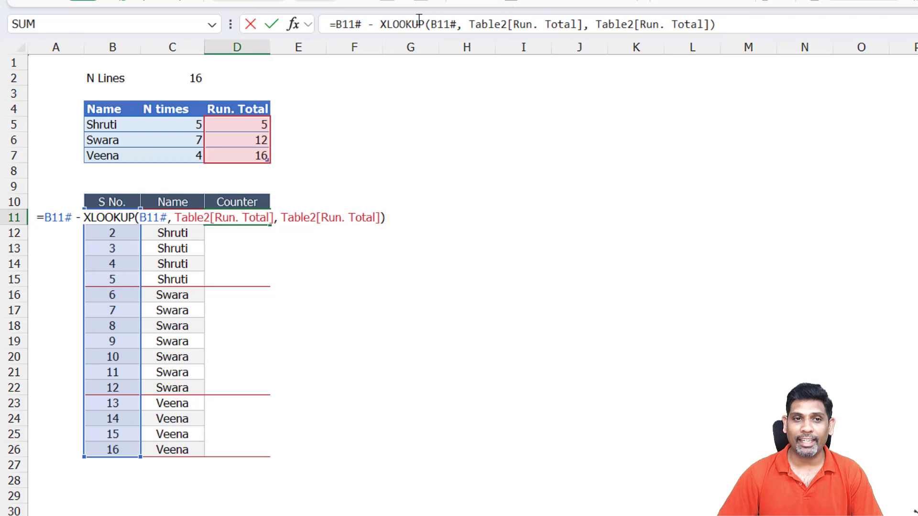
{"action": "left_click", "coordinate": [456, 25]}
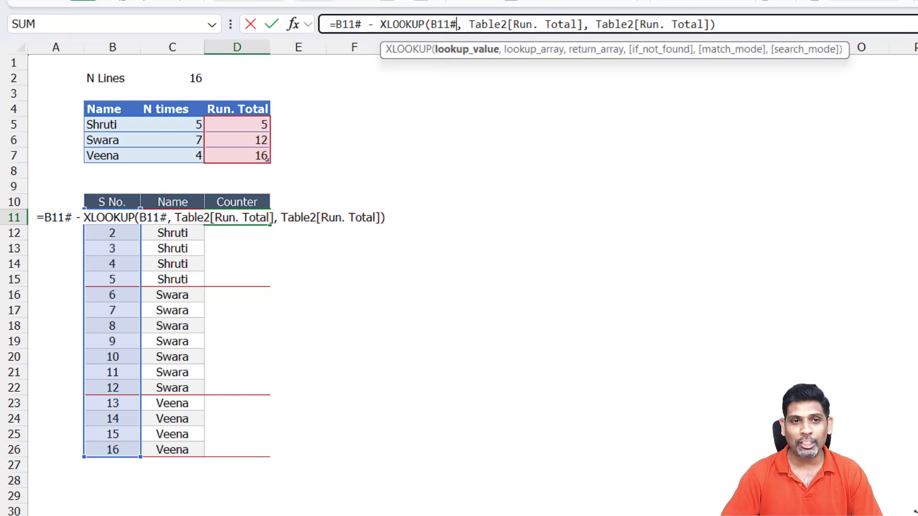
{"action": "type", "text": "- 1"}
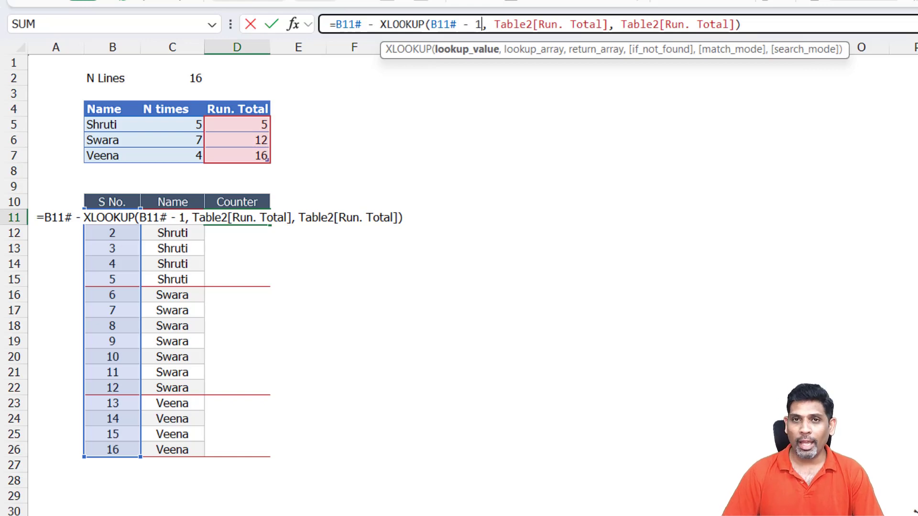
{"action": "key", "text": "Return"}
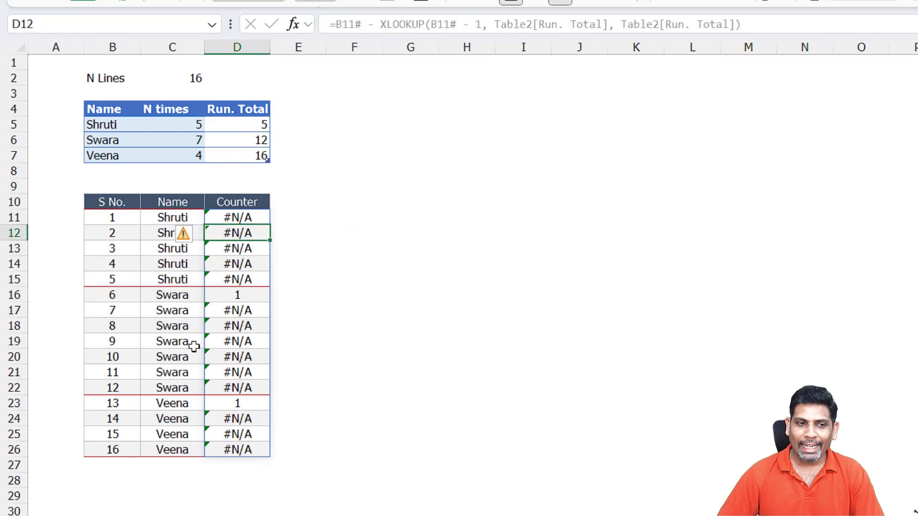
Review the #N/A results, then add match mode -1 (exact or next smaller) to the XLOOKUP
{"action": "left_click_drag", "start_coordinate": [218, 313], "coordinate": [219, 387]}
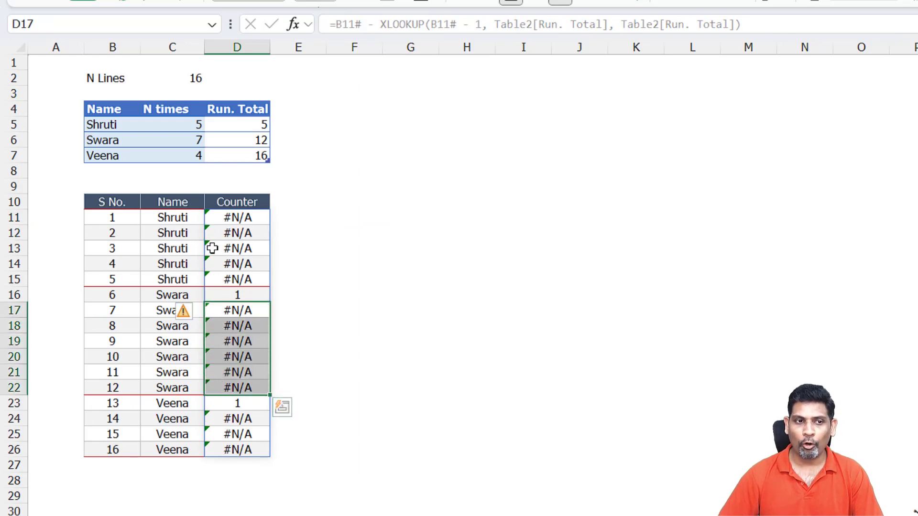
{"action": "left_click_drag", "start_coordinate": [225, 220], "coordinate": [233, 274]}
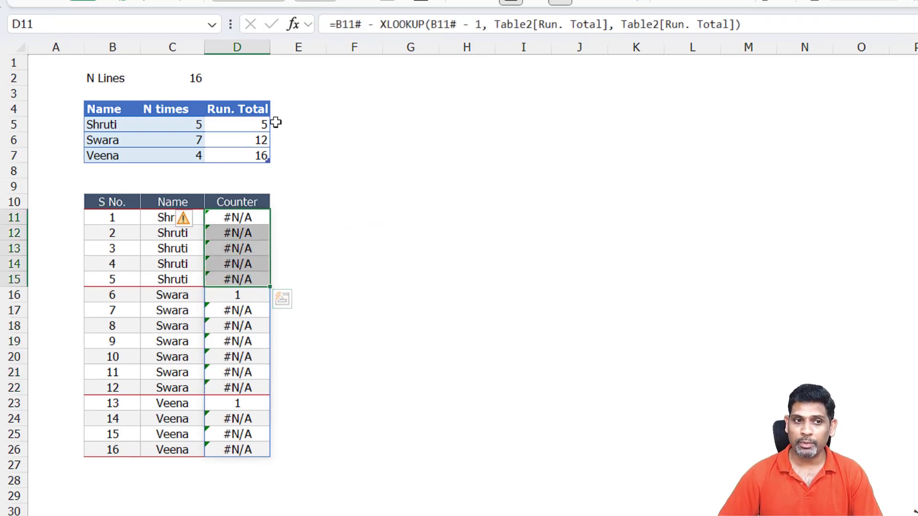
{"action": "left_click", "coordinate": [258, 125]}
{"action": "left_click", "coordinate": [254, 216]}
{"action": "key", "text": "F2"}
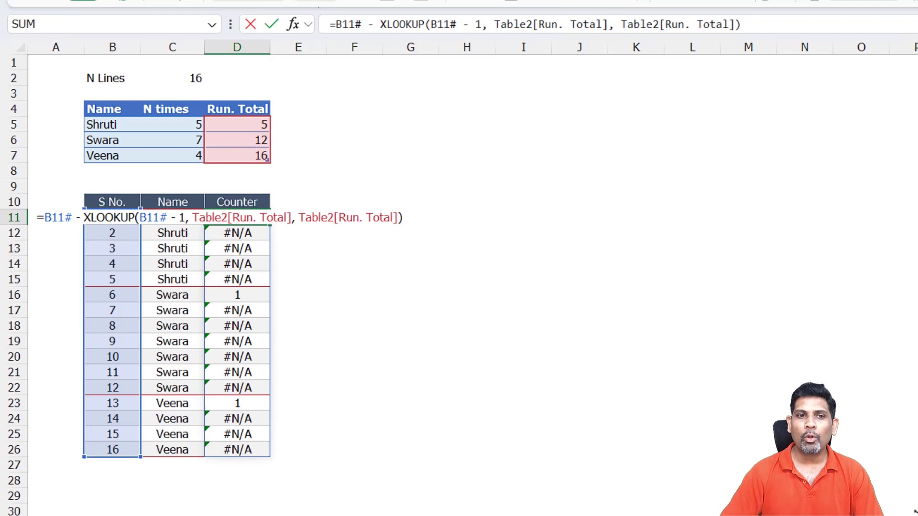
{"action": "key", "text": "Left"}
{"action": "type", "text": ","}
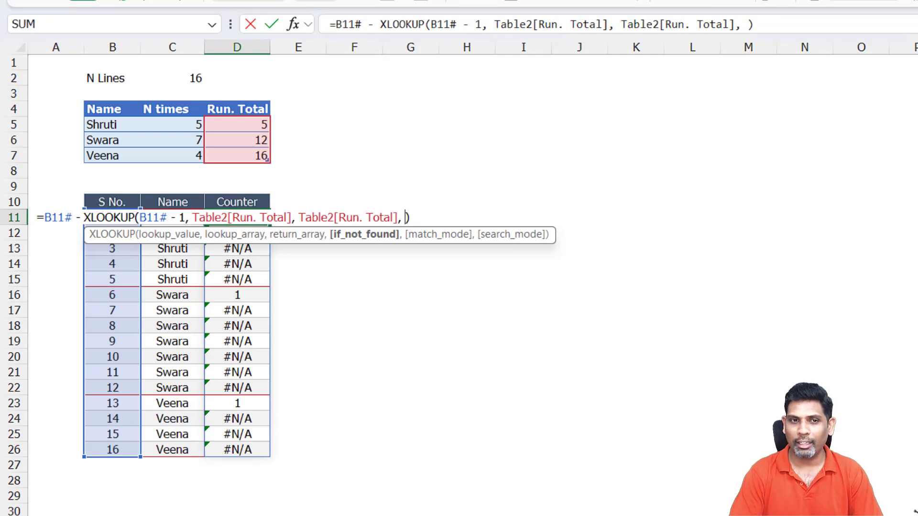
{"action": "type", "text": " ,"}
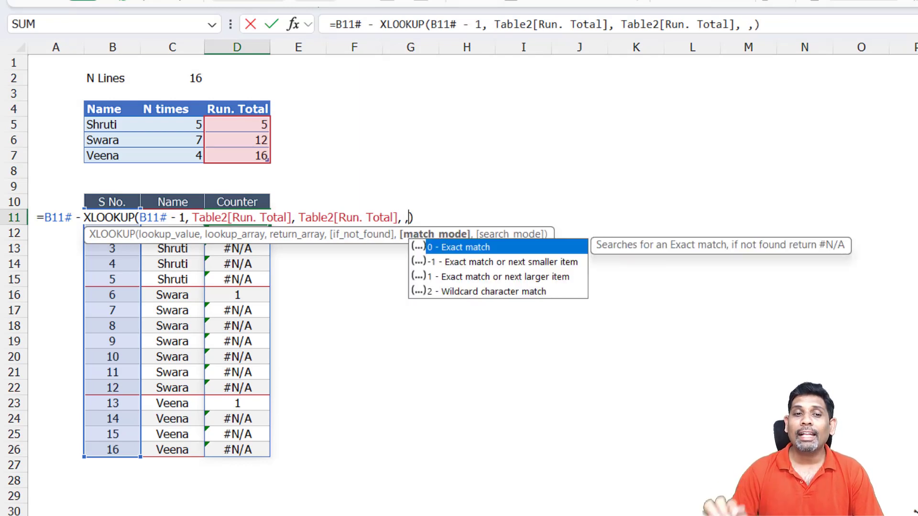
{"action": "key", "text": "Down"}
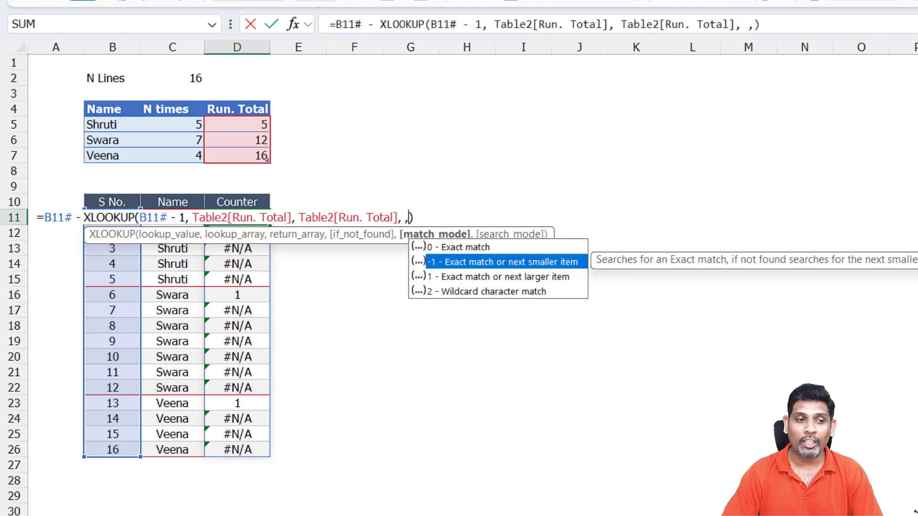
{"action": "key", "text": "Tab"}
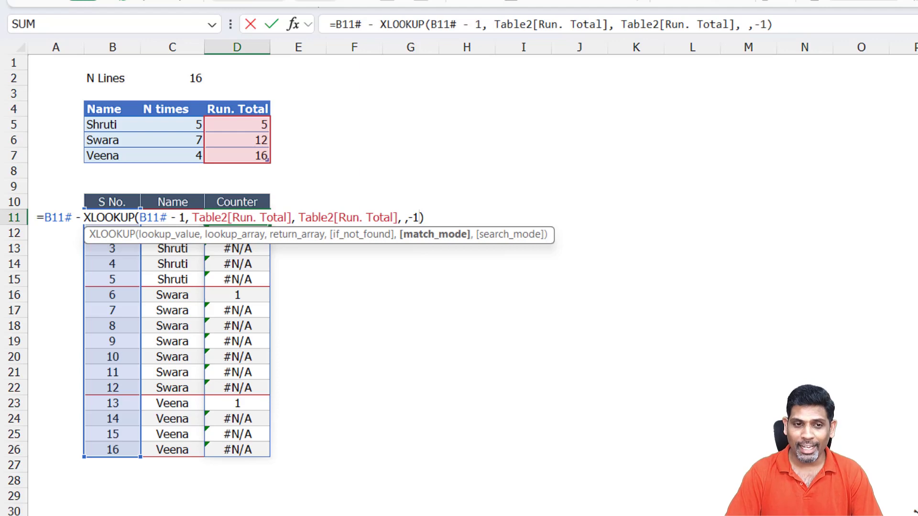
{"action": "key", "text": "Return"}
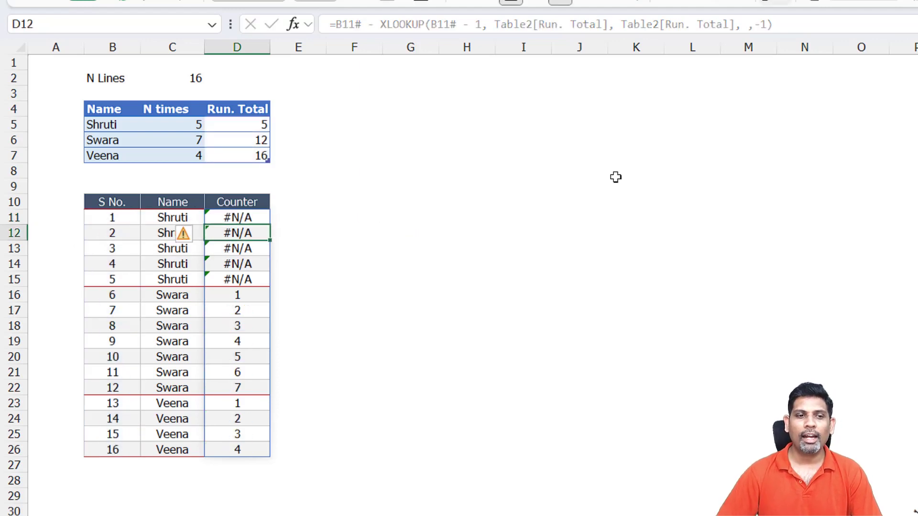
Review Swara's counters, then reopen the D11 counter formula for in-cell editing
{"action": "left_click_drag", "start_coordinate": [231, 296], "coordinate": [213, 445]}
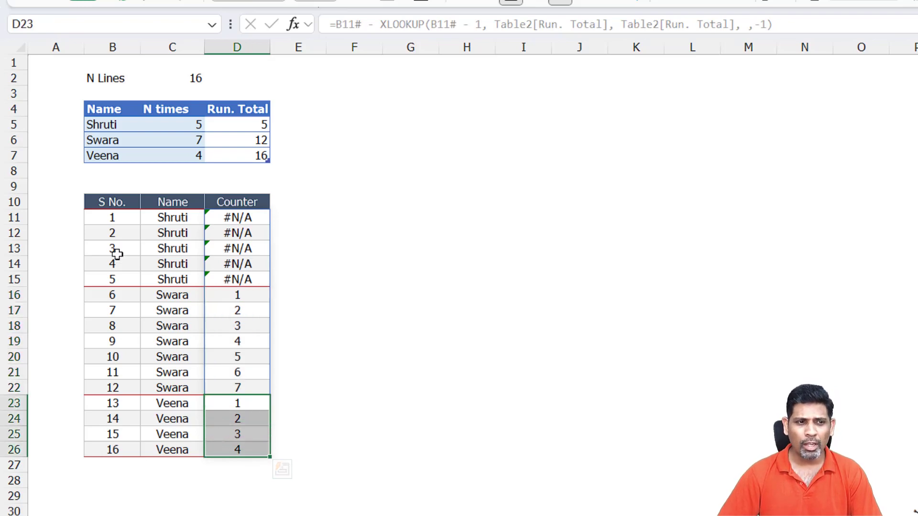
{"action": "left_click", "coordinate": [220, 220]}
{"action": "key", "text": "F2"}
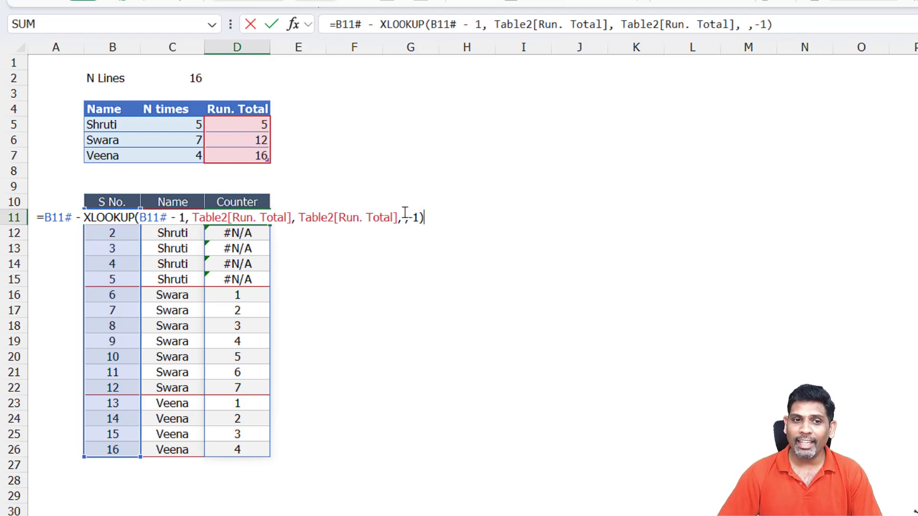
Add 0 as XLOOKUP's if_not_found argument so Shruti's rows count 1–5
{"action": "left_click_drag", "start_coordinate": [418, 218], "coordinate": [405, 217]}
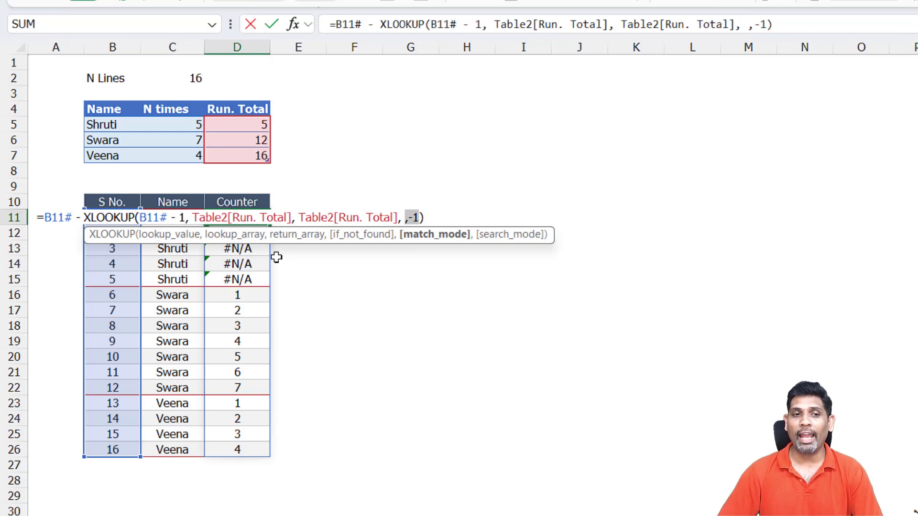
{"action": "left_click", "coordinate": [399, 218]}
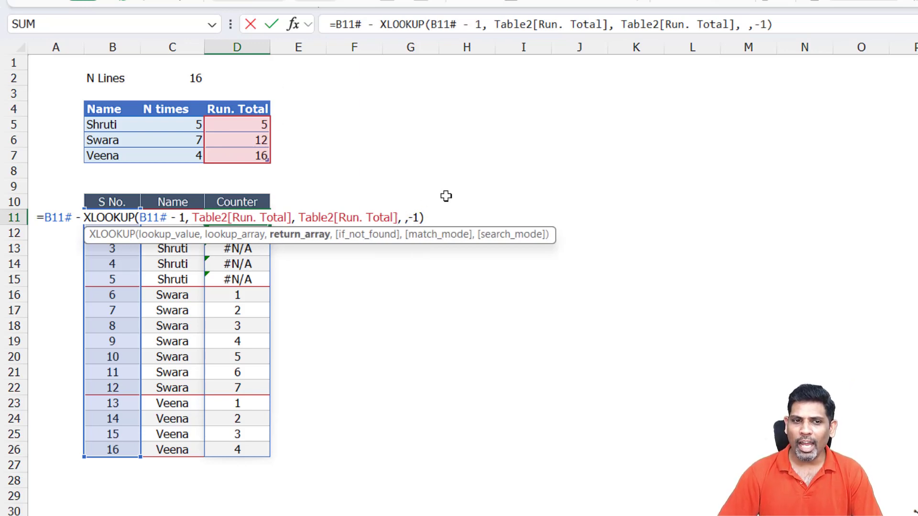
{"action": "left_click", "coordinate": [401, 217]}
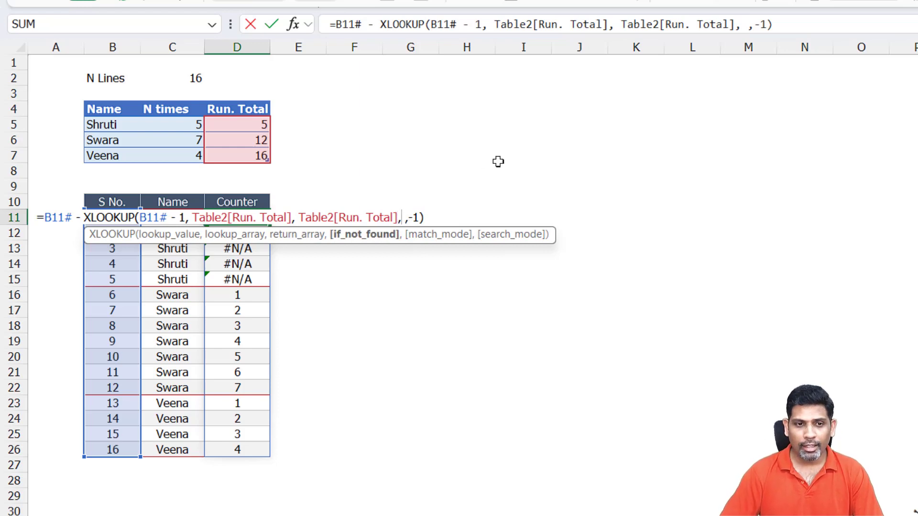
{"action": "type", "text": "0"}
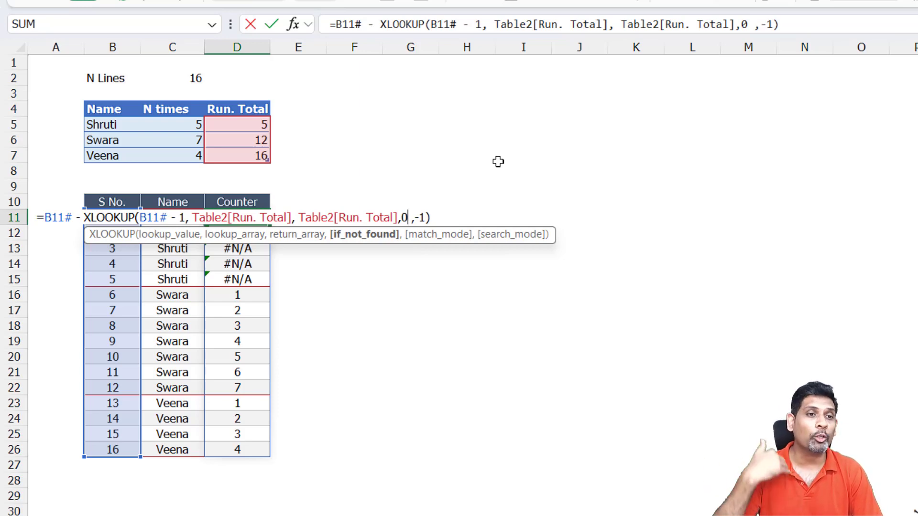
{"action": "key", "text": "Delete"}
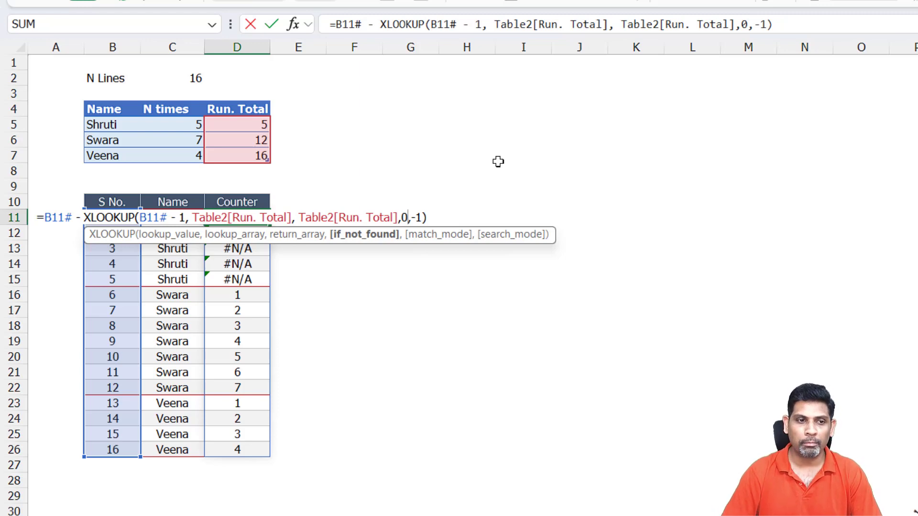
{"action": "key", "text": "Return"}
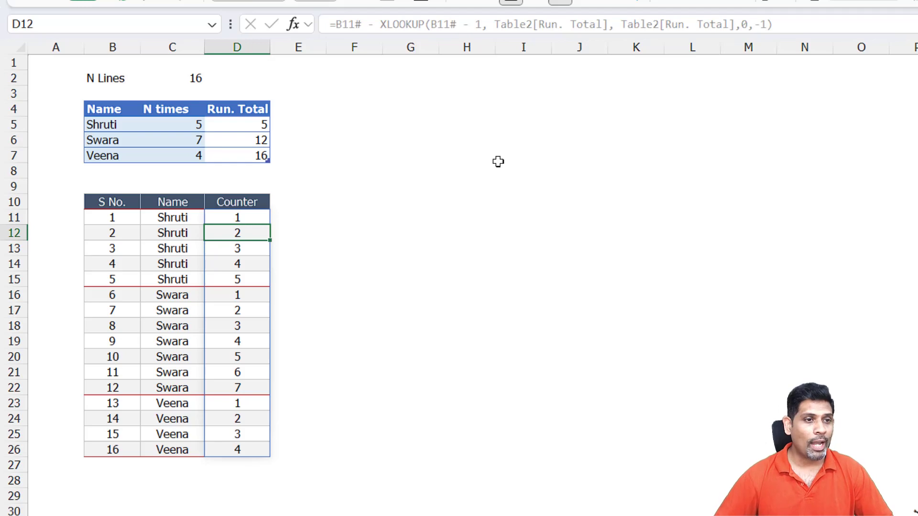
Change Swara's N times to 8, then to 2, to test the list resizing
{"action": "left_click", "coordinate": [209, 143]}
{"action": "key", "text": "Left"}
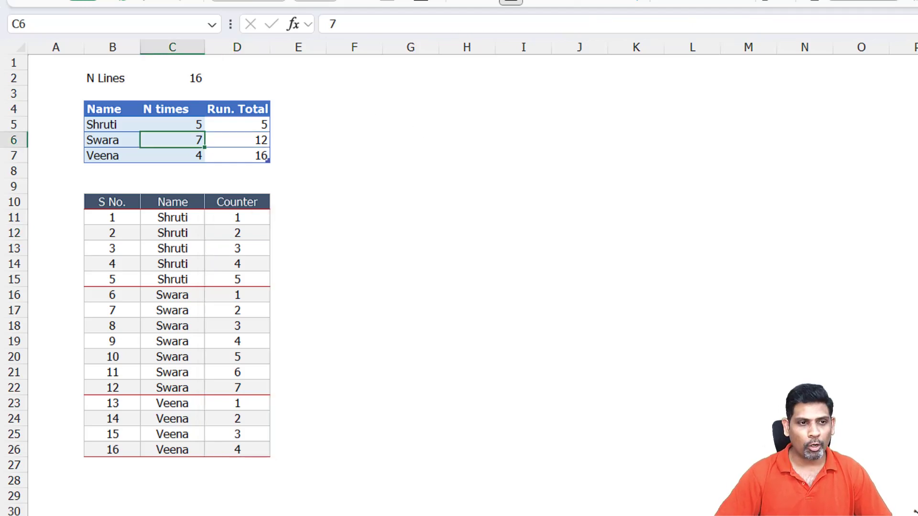
{"action": "type", "text": "8"}
{"action": "key", "text": "Return"}
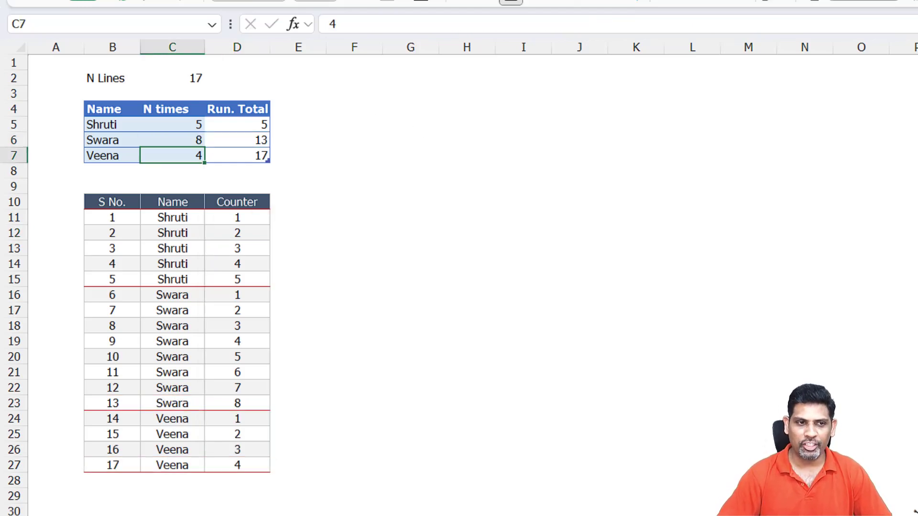
{"action": "key", "text": "Up"}
{"action": "type", "text": "2"}
{"action": "key", "text": "ctrl+Return"}
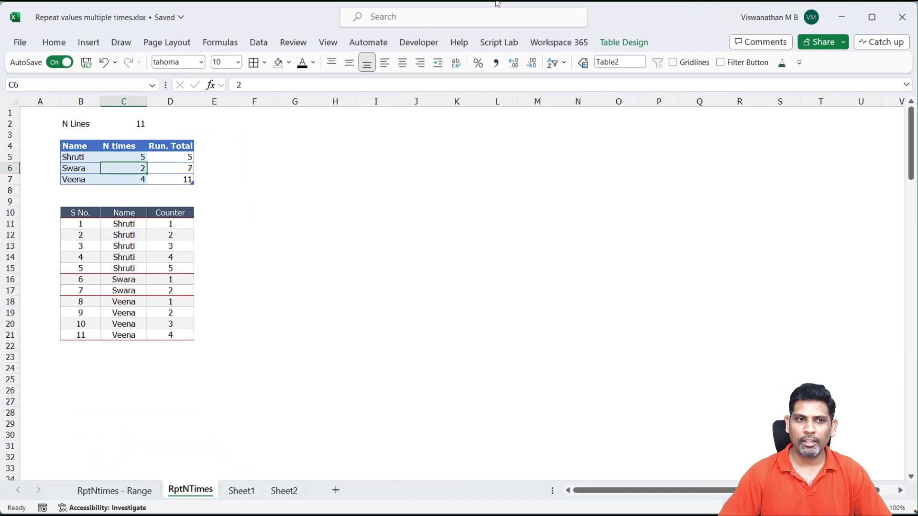
Restore Swara's N times to 7, then move to the RptNtimes - Range sheet
{"action": "type", "text": "7"}
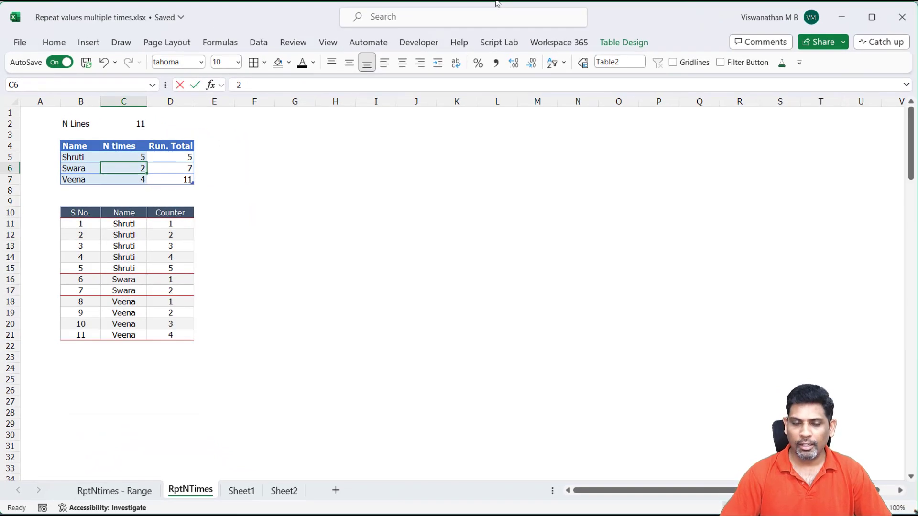
{"action": "key", "text": "Return"}
{"action": "key", "text": "ctrl+Page_Up"}
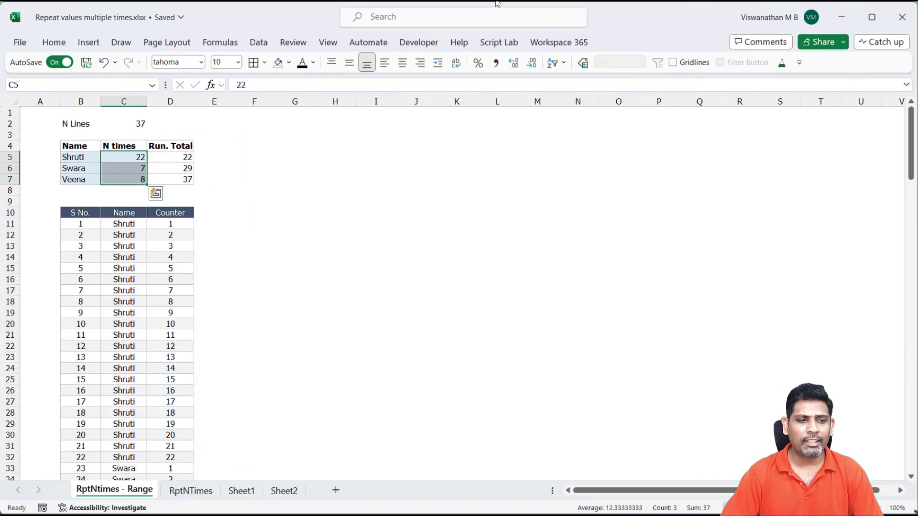
{"action": "key", "text": "Down"}
{"action": "key", "text": "Down"}
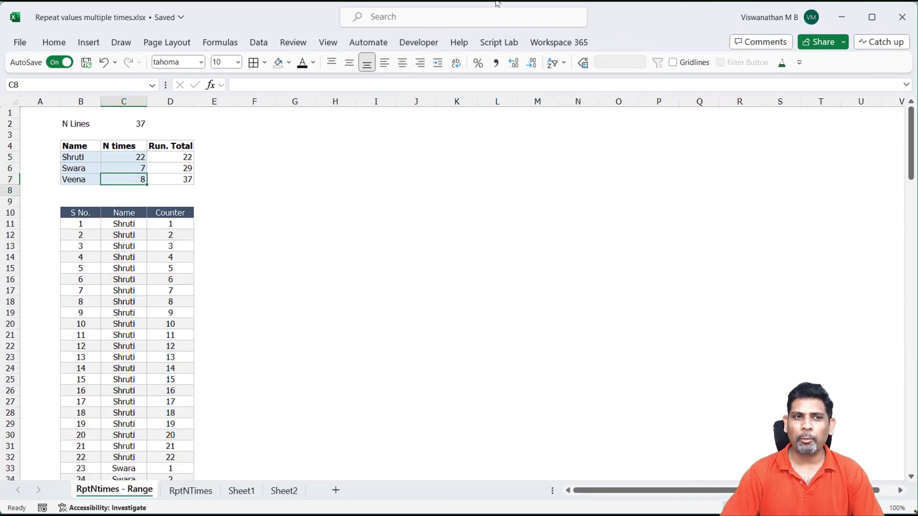
{"action": "key", "text": "Down"}
{"action": "key", "text": "Left"}
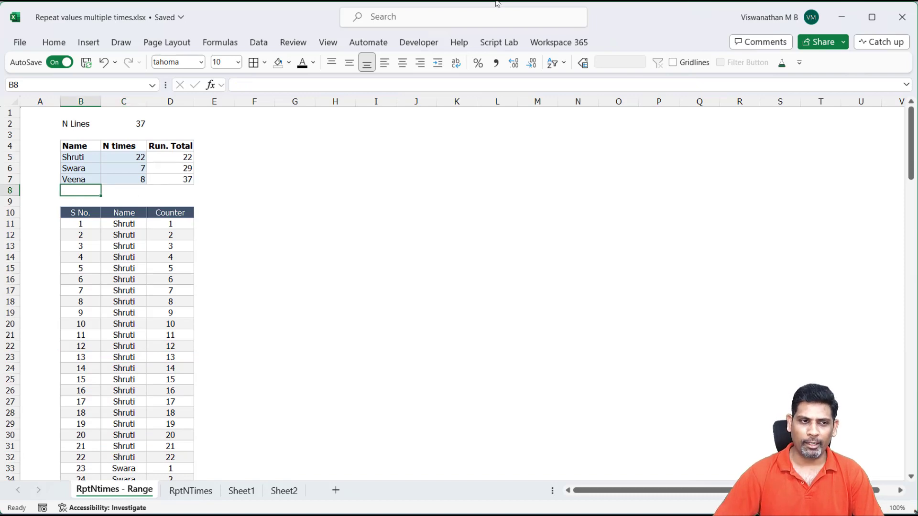
Add Raga with 16 repeats below the names and check the Name spill formula
{"action": "scroll", "coordinate": [76, 358], "scroll_direction": "down", "scroll_amount": 6}
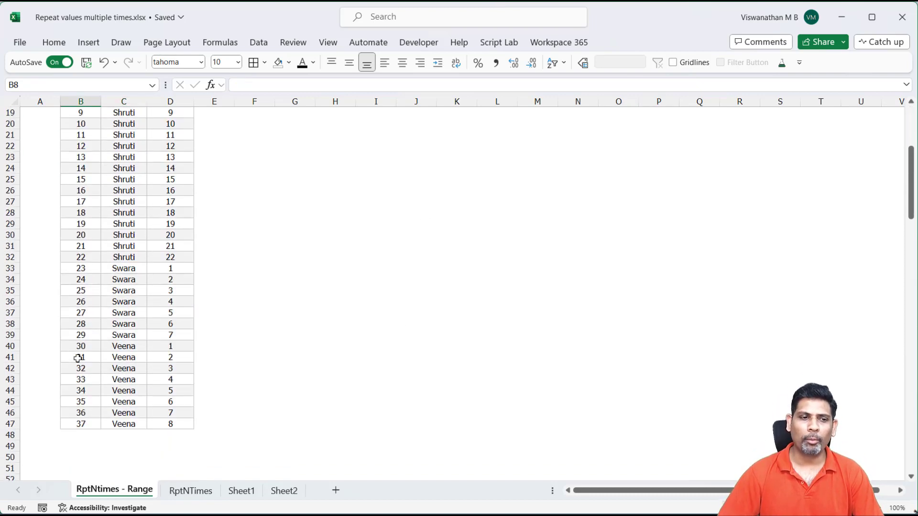
{"action": "scroll", "coordinate": [77, 358], "scroll_direction": "up", "scroll_amount": 5}
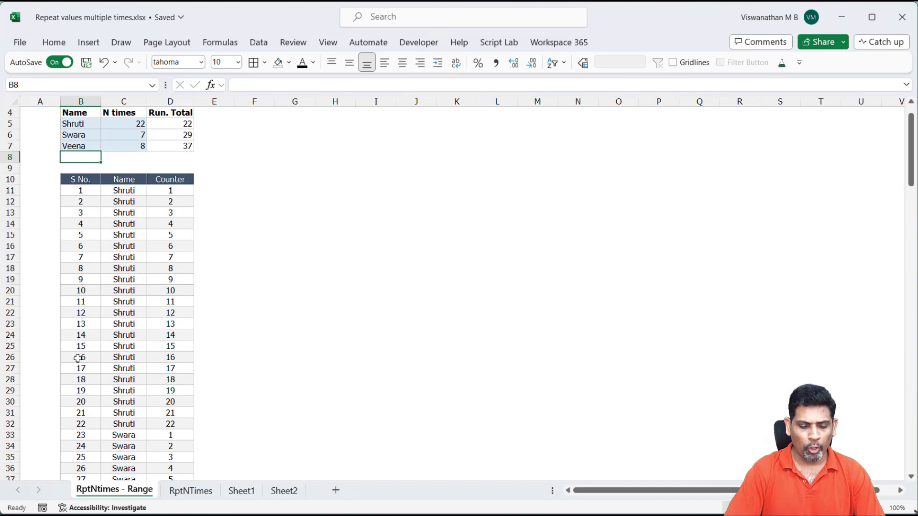
{"action": "type", "text": "rAGA"}
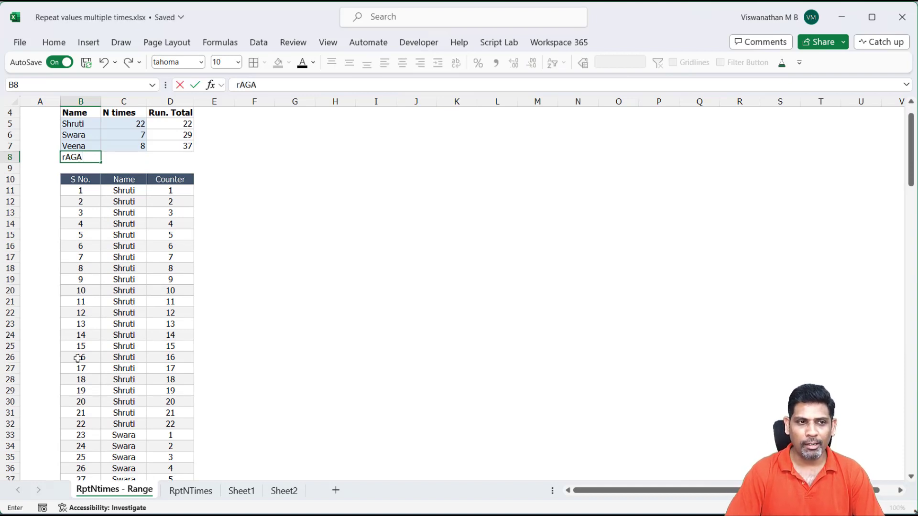
{"action": "key", "text": "Tab"}
{"action": "type", "text": "16"}
{"action": "key", "text": "Tab"}
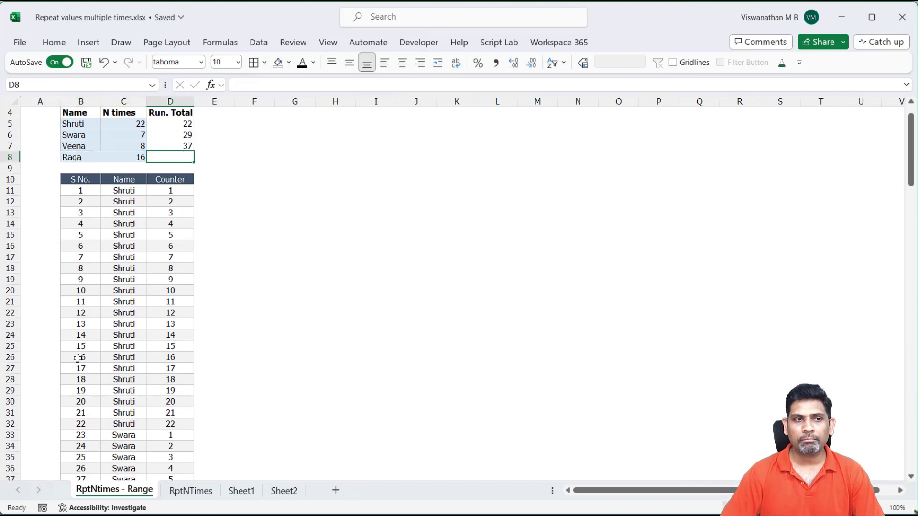
{"action": "left_click", "coordinate": [128, 325]}
{"action": "scroll", "coordinate": [119, 442], "scroll_direction": "down", "scroll_amount": 6}
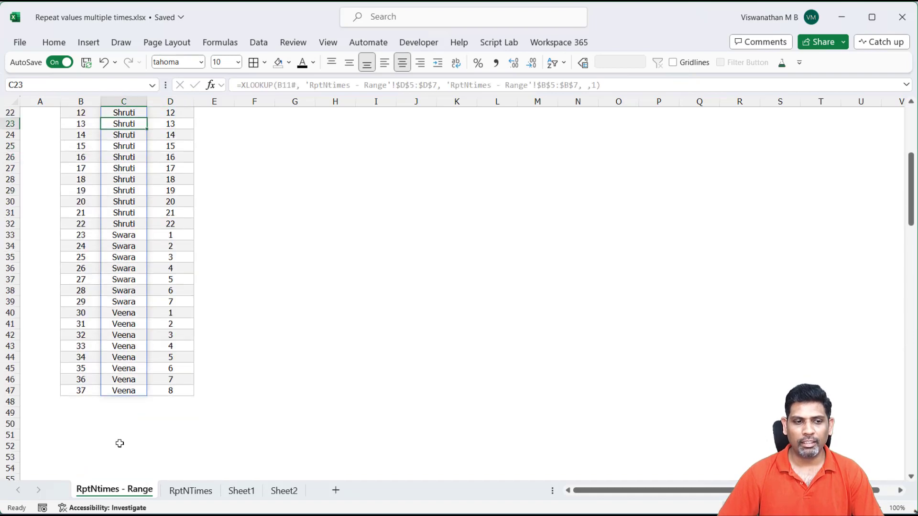
On the RptNTimes sheet, add Raga with a repeat count of 16 to the table
{"action": "left_click", "coordinate": [209, 493]}
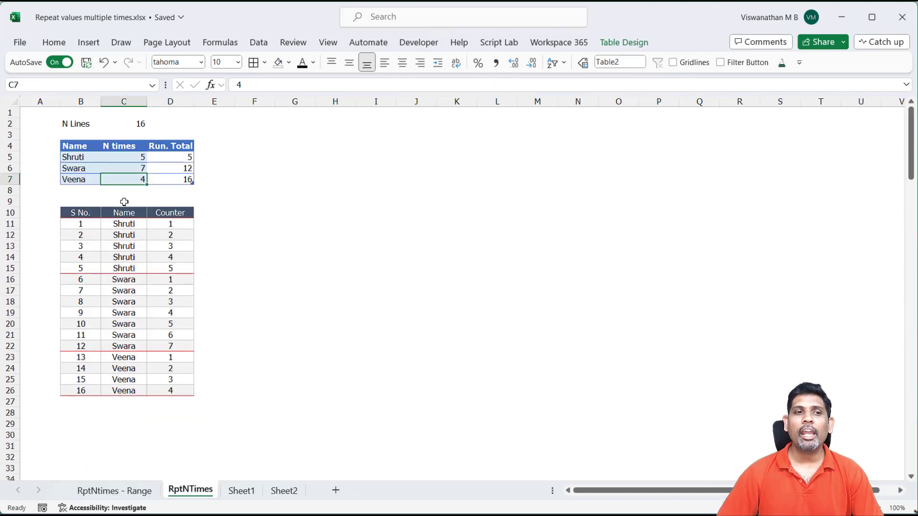
{"action": "left_click", "coordinate": [97, 188]}
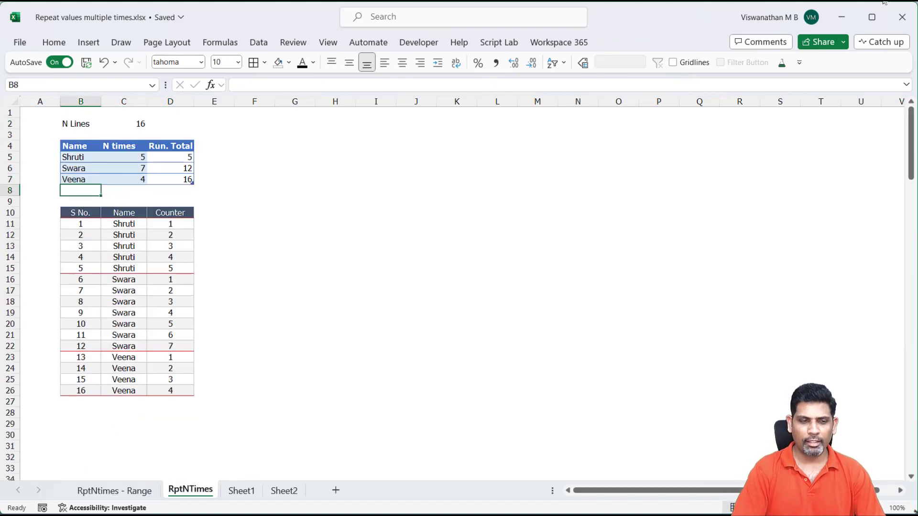
{"action": "type", "text": "Raga"}
{"action": "key", "text": "Tab"}
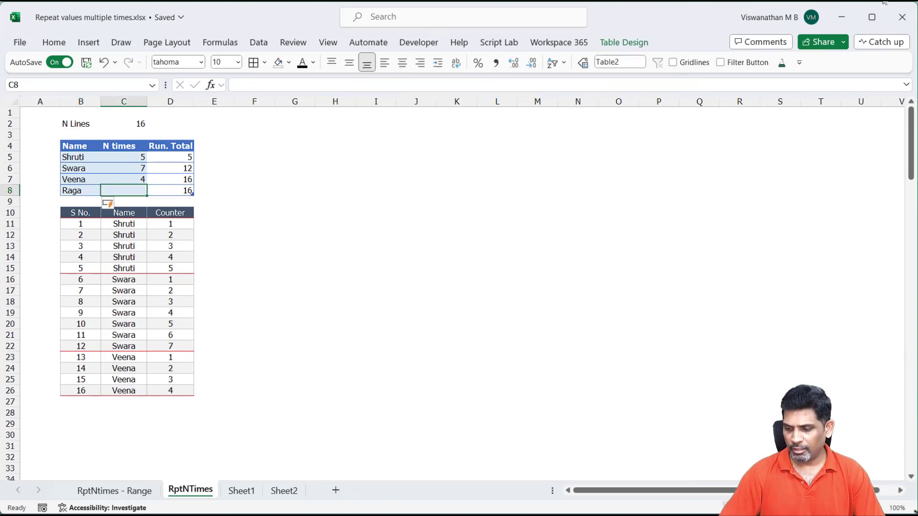
{"action": "type", "text": "16"}
{"action": "key", "text": "Tab"}
Change Shruti's count to 22 and Veena's to 8, then check the 53-row list
{"action": "key", "text": "Up"}
{"action": "key", "text": "Up"}
{"action": "key", "text": "Up"}
{"action": "key", "text": "Left"}
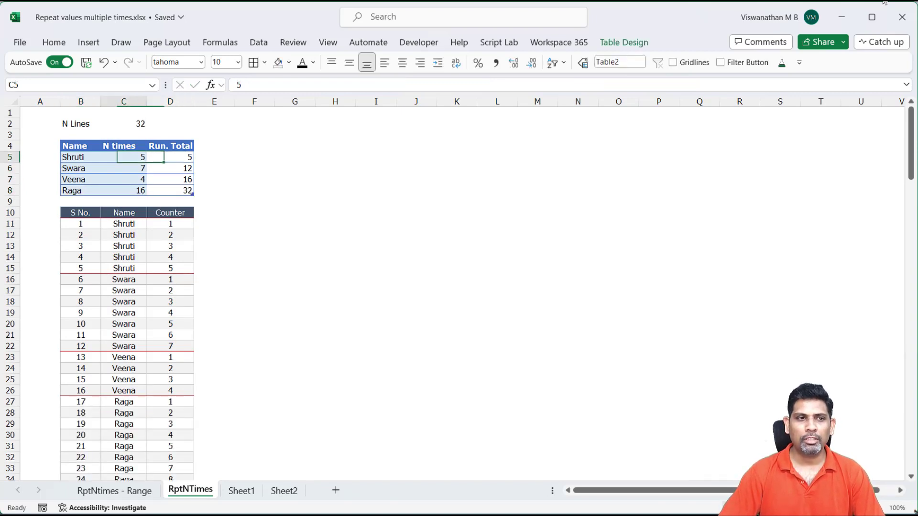
{"action": "type", "text": "22"}
{"action": "key", "text": "Return"}
{"action": "key", "text": "Down"}
{"action": "key", "text": "Down"}
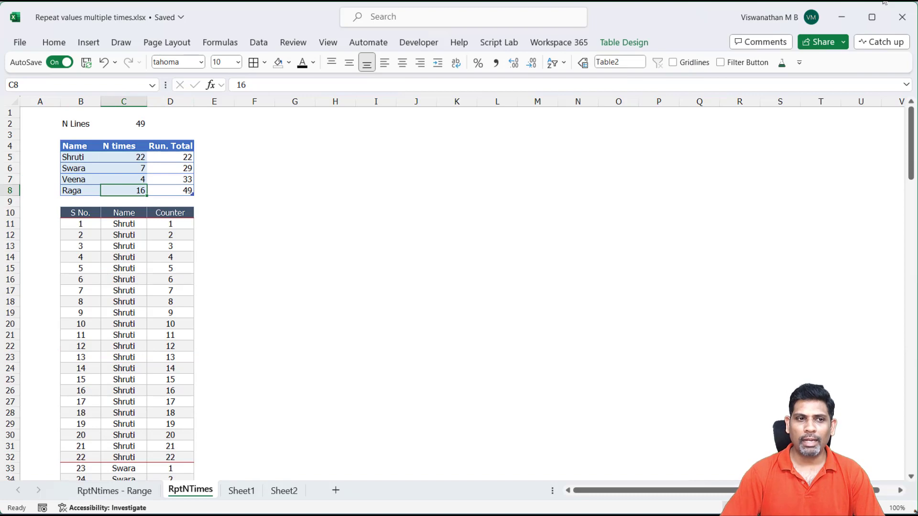
{"action": "key", "text": "Up"}
{"action": "type", "text": "8"}
{"action": "key", "text": "Return"}
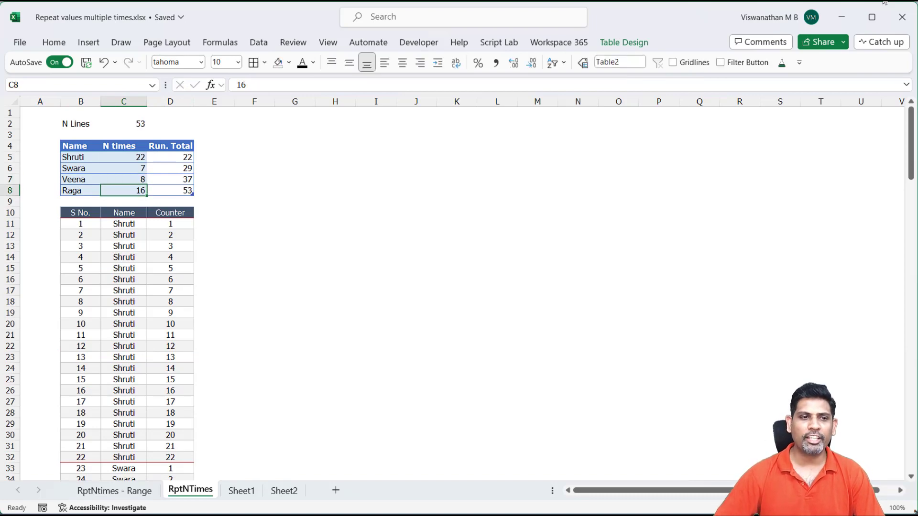
{"action": "scroll", "coordinate": [175, 379], "scroll_direction": "down", "scroll_amount": 2}
{"action": "scroll", "coordinate": [176, 379], "scroll_direction": "down", "scroll_amount": 10}
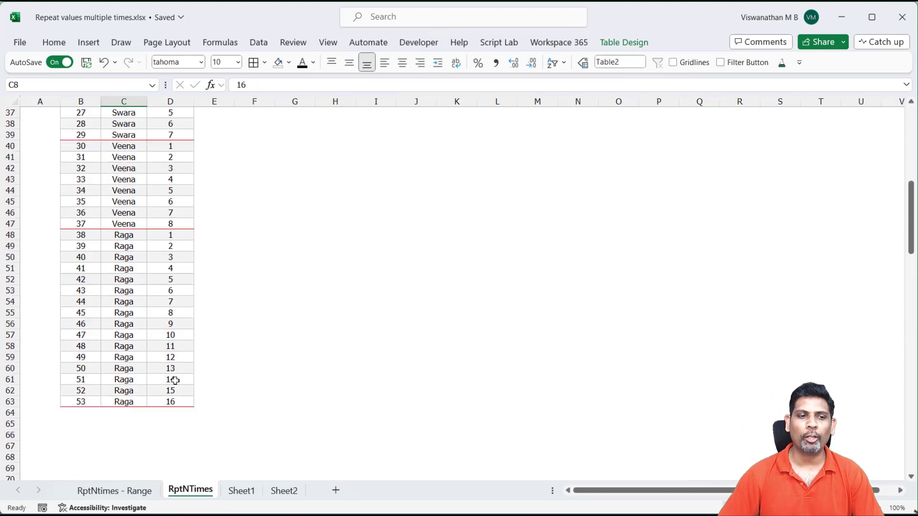
{"action": "scroll", "coordinate": [313, 422], "scroll_direction": "up", "scroll_amount": 12}
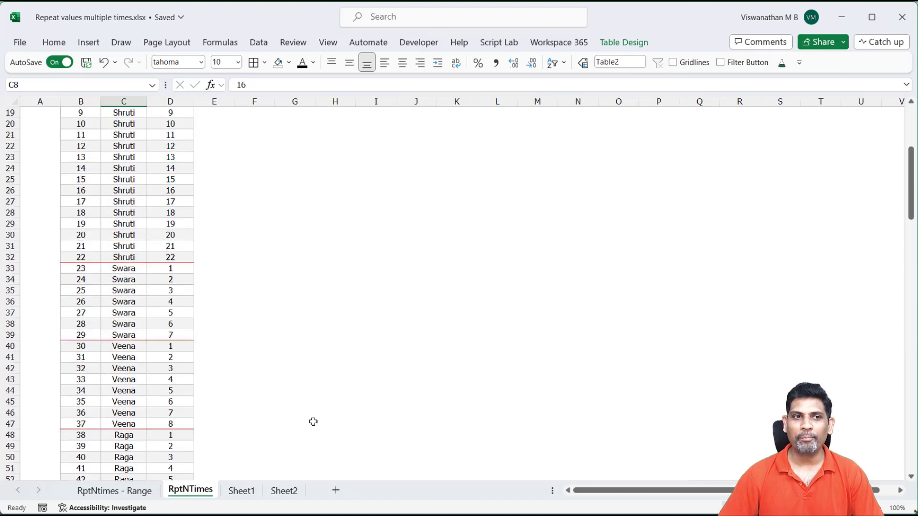